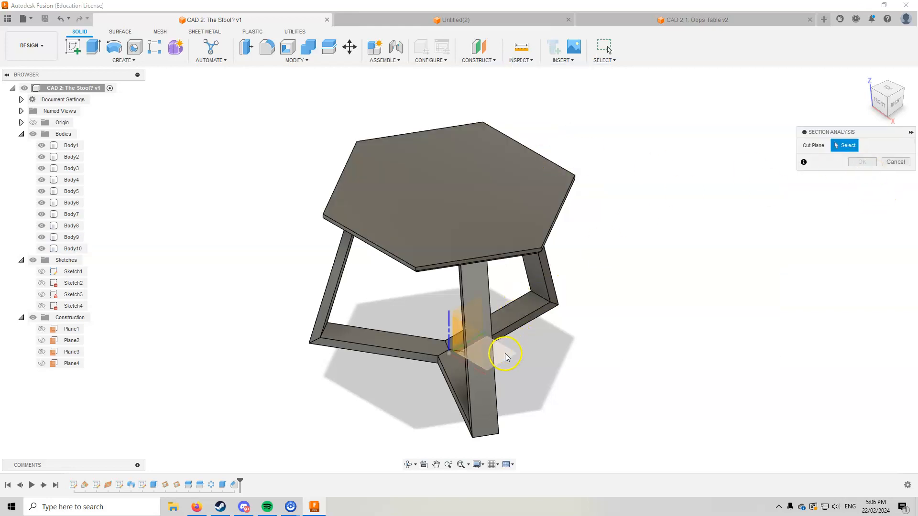
Step: Section the stool parallel to the XY plane and raise the cut to 400 mm to examine the inside of the legs and frame
{"action": "left_click", "coordinate": [507, 357]}
{"action": "left_click_drag", "start_coordinate": [449, 334], "coordinate": [457, 276]}
{"action": "scroll", "coordinate": [454, 275], "scroll_direction": "up", "scroll_amount": 5}
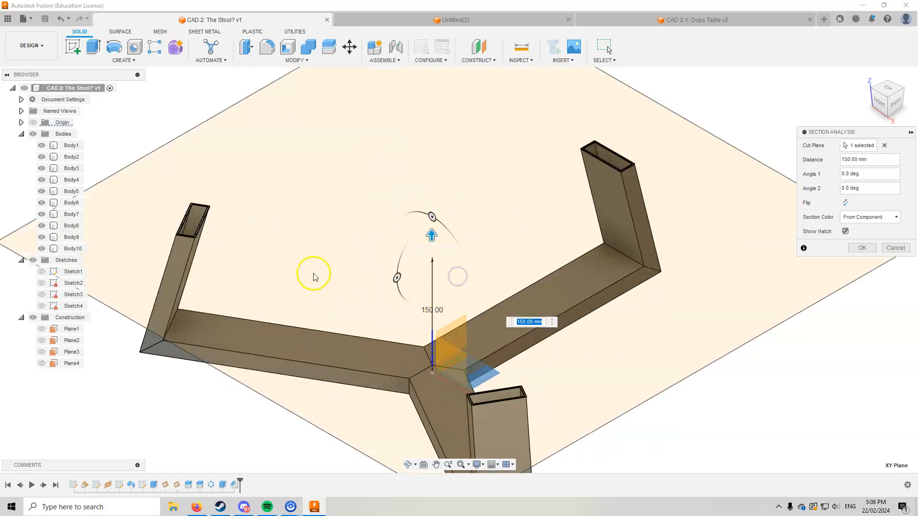
{"action": "middle_click_drag", "start_coordinate": [251, 249], "coordinate": [407, 295]}
{"action": "scroll", "coordinate": [316, 268], "scroll_direction": "up", "scroll_amount": 4}
{"action": "left_click_drag", "start_coordinate": [730, 295], "coordinate": [696, 188]}
{"action": "middle_click_drag", "start_coordinate": [643, 185], "coordinate": [524, 306]}
{"action": "scroll", "coordinate": [525, 309], "scroll_direction": "down", "scroll_amount": 2}
{"action": "left_click_drag", "start_coordinate": [585, 304], "coordinate": [559, 142]}
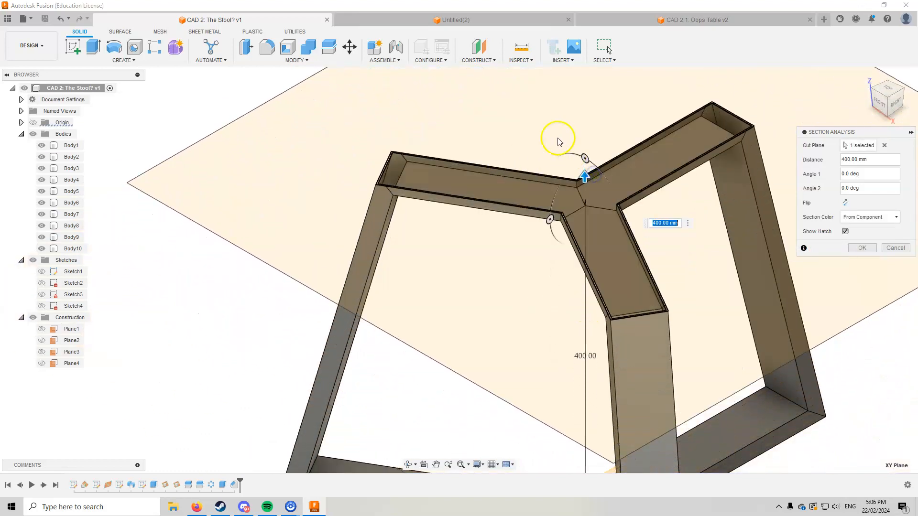
Step: Raise the section cut to 490 mm to examine the stool's top, and discard the section analysis
{"action": "middle_click_drag", "start_coordinate": [559, 142], "coordinate": [512, 174]}
{"action": "left_click_drag", "start_coordinate": [560, 201], "coordinate": [566, 218]}
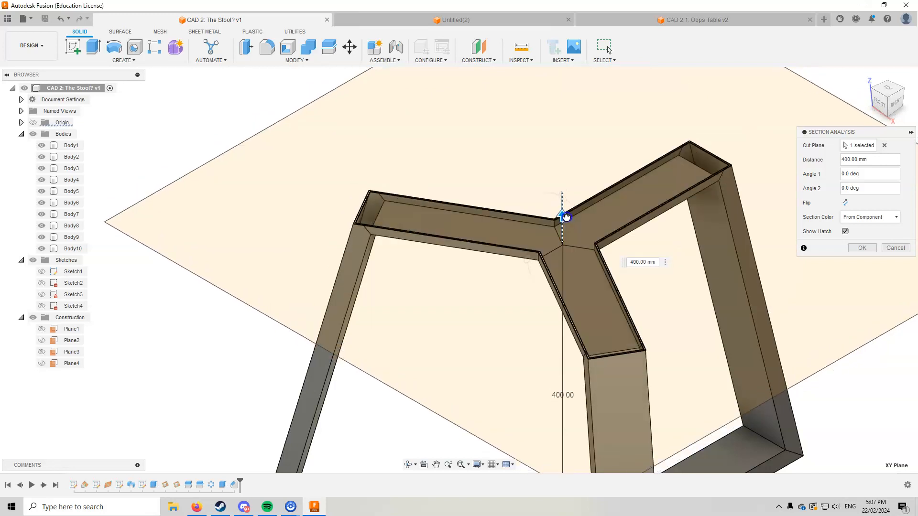
{"action": "left_click_drag", "start_coordinate": [566, 218], "coordinate": [607, 142]}
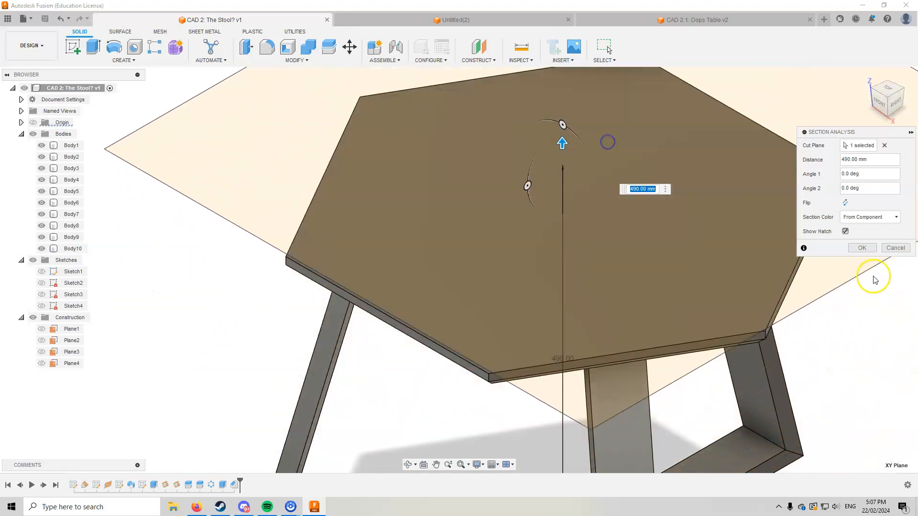
{"action": "left_click", "coordinate": [896, 249]}
{"action": "scroll", "coordinate": [809, 327], "scroll_direction": "down", "scroll_amount": 3}
{"action": "middle_click_drag", "start_coordinate": [809, 326], "coordinate": [736, 285]}
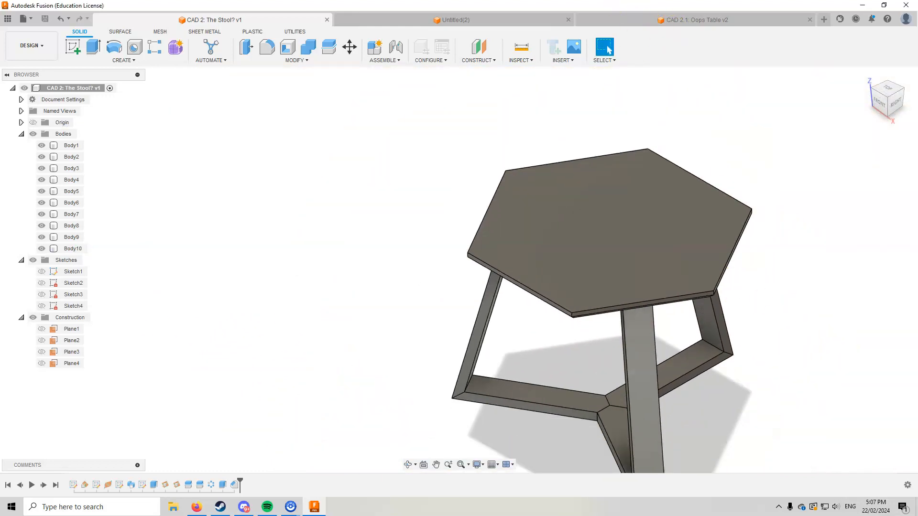
Step: Switch to the empty untitled design and start a sketch on the horizontal XY plane
{"action": "left_click", "coordinate": [560, 22]}
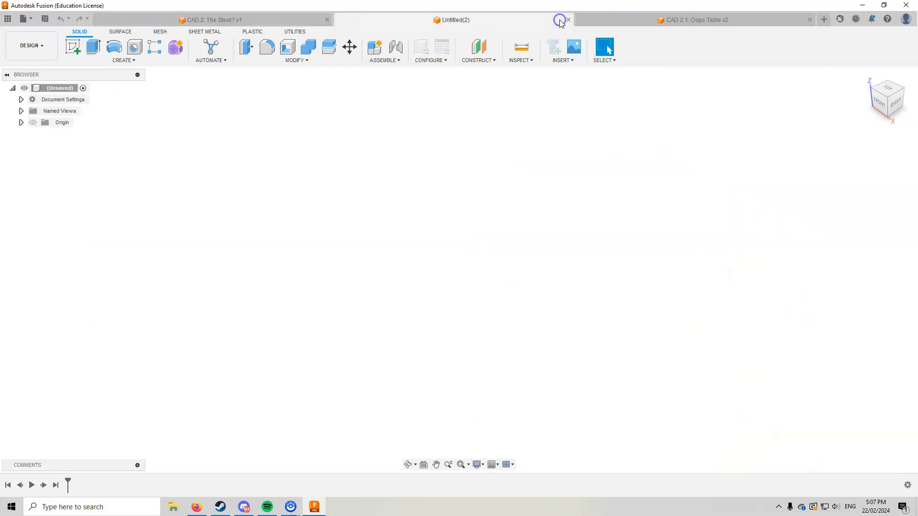
{"action": "middle_click_drag", "start_coordinate": [498, 290], "coordinate": [423, 256]}
{"action": "left_click", "coordinate": [73, 47]}
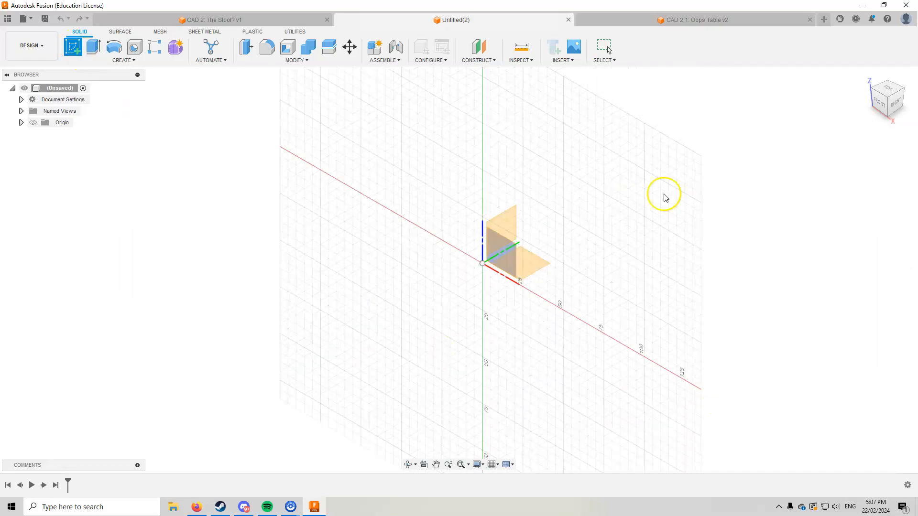
{"action": "left_click", "coordinate": [530, 266]}
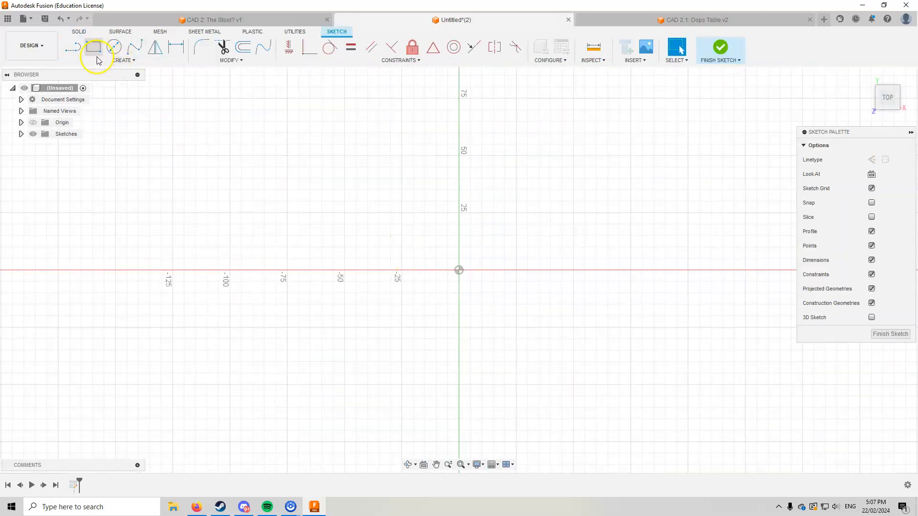
Step: Draw a line about 54 mm long from the origin diagonally down-left, and a vertical construction line from the origin upward
{"action": "left_click", "coordinate": [73, 46]}
{"action": "left_click_drag", "start_coordinate": [459, 272], "coordinate": [364, 351]}
{"action": "left_click", "coordinate": [364, 351]}
{"action": "key", "text": "x"}
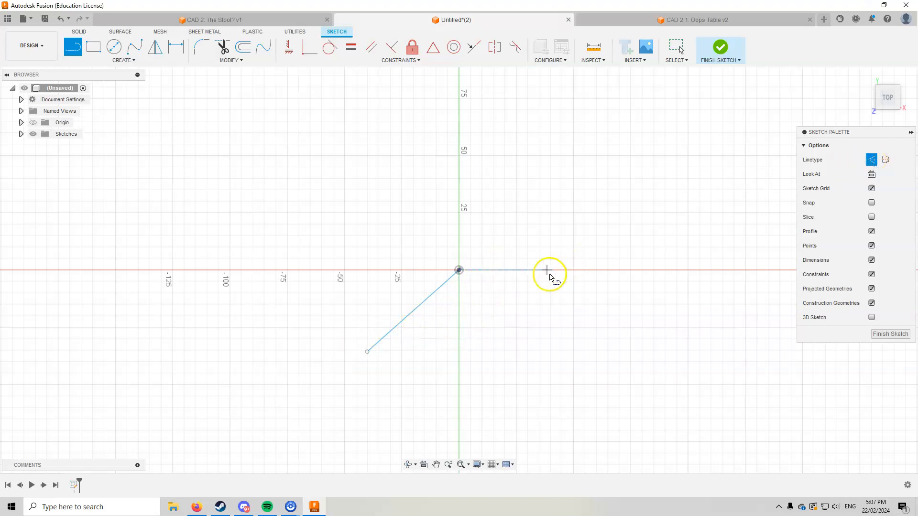
{"action": "left_click_drag", "start_coordinate": [460, 272], "coordinate": [465, 231]}
{"action": "left_click", "coordinate": [482, 209]}
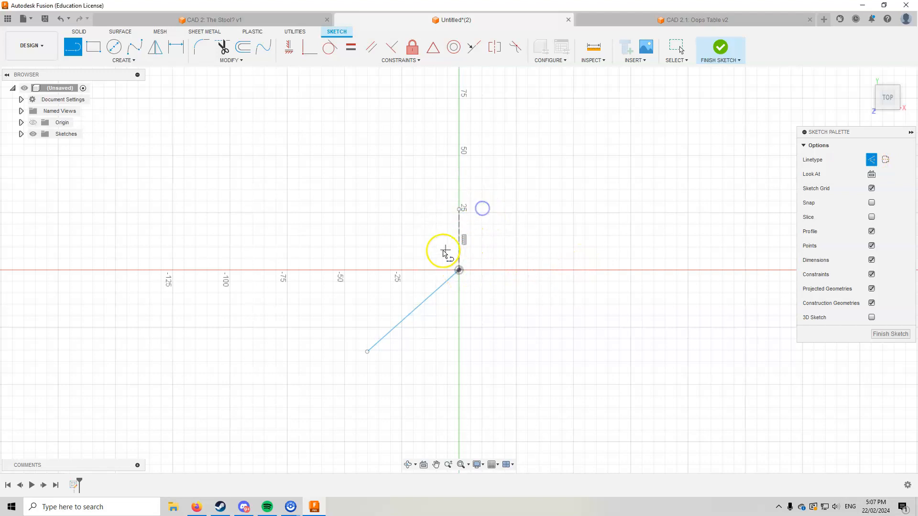
{"action": "key", "text": "Escape"}
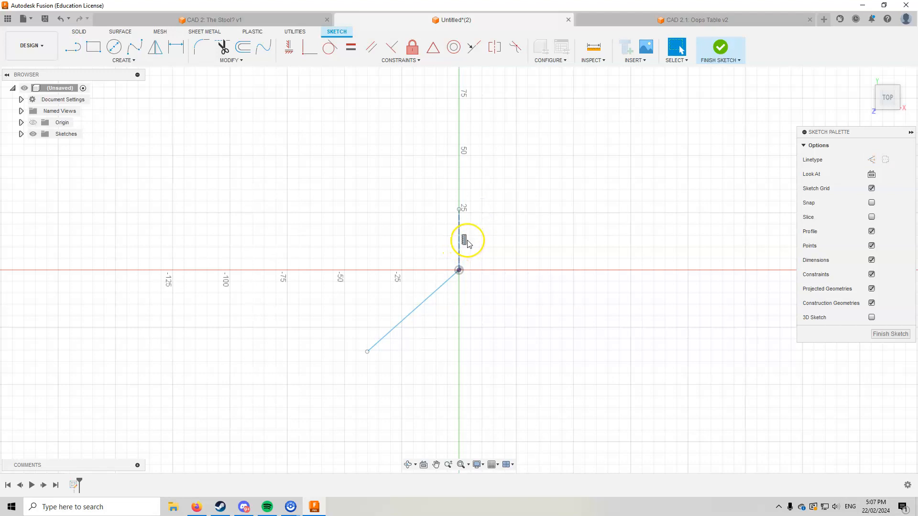
{"action": "scroll", "coordinate": [451, 288], "scroll_direction": "up", "scroll_amount": 3}
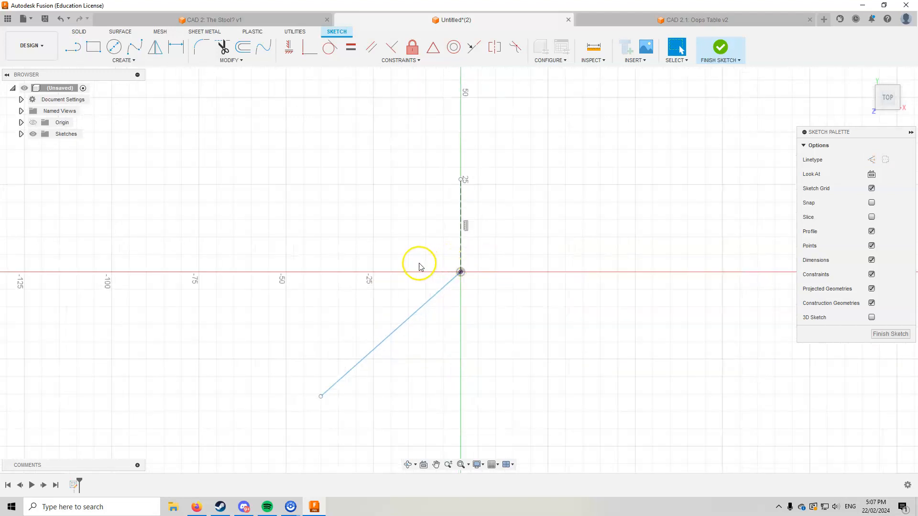
{"action": "left_click", "coordinate": [460, 242]}
{"action": "left_click", "coordinate": [424, 304]}
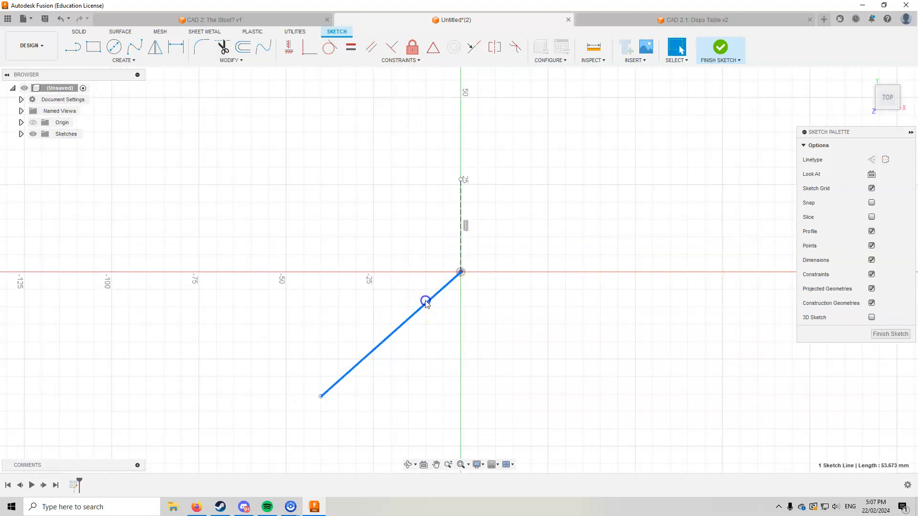
{"action": "left_click", "coordinate": [466, 227]}
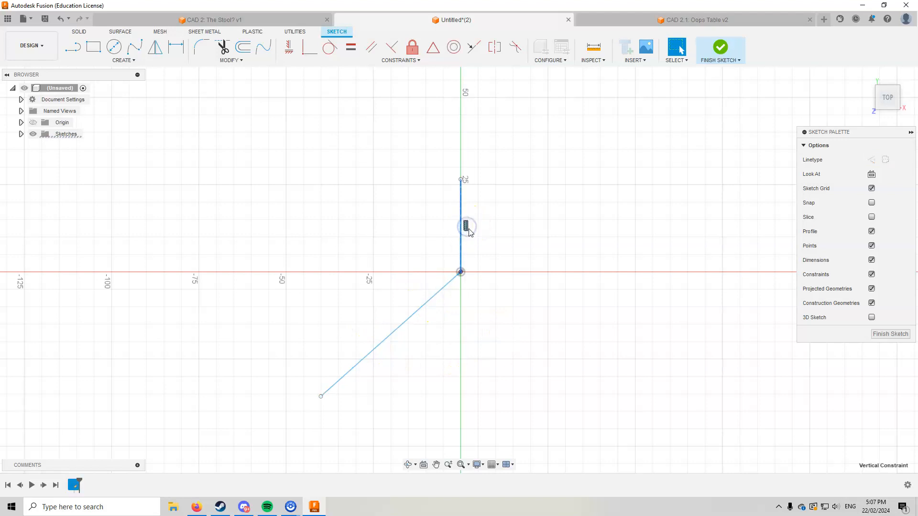
{"action": "left_click", "coordinate": [485, 334]}
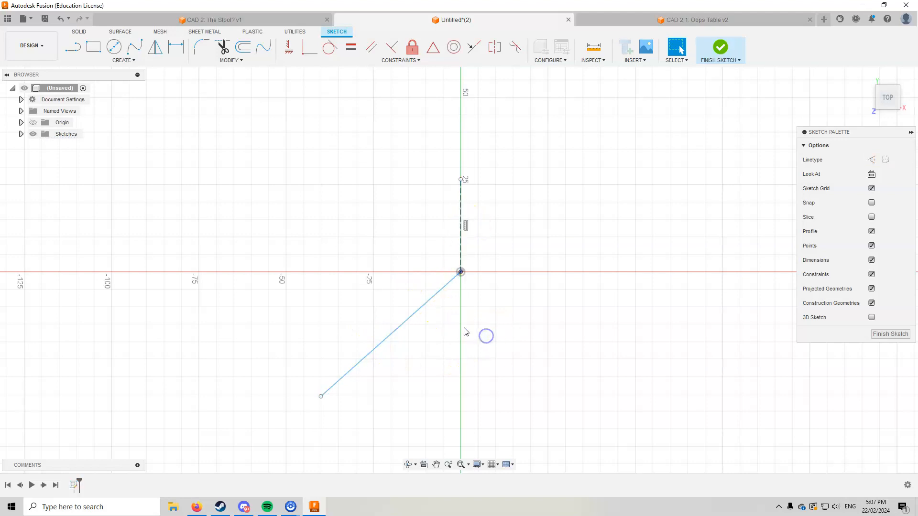
Step: Dimension the angle between the vertical construction line and the diagonal line as 120 degrees
{"action": "key", "text": "d"}
{"action": "left_click", "coordinate": [461, 249]}
{"action": "left_click", "coordinate": [437, 293]}
{"action": "left_click", "coordinate": [414, 254]}
{"action": "type", "text": "120"}
{"action": "key", "text": "Return"}
Step: Dimension the diagonal line's length as 350 mm and finish the sketch
{"action": "left_click", "coordinate": [380, 320]}
{"action": "left_click", "coordinate": [402, 345]}
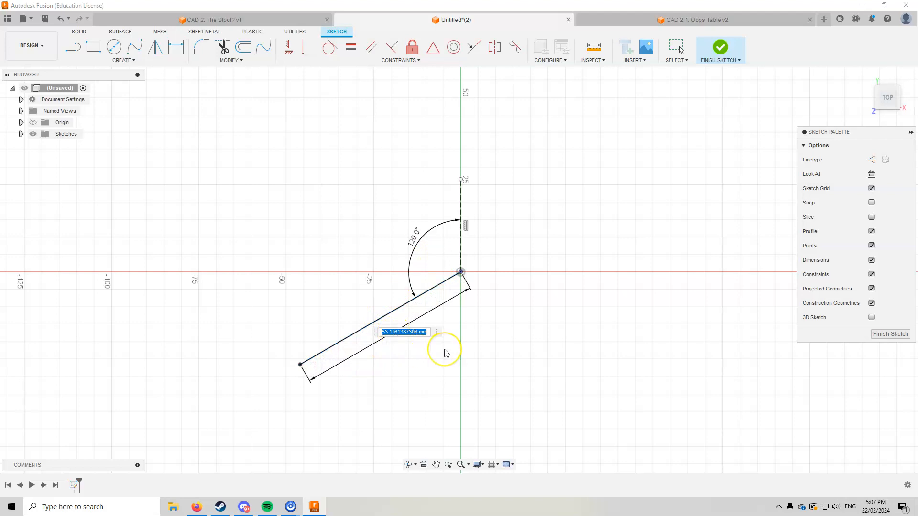
{"action": "type", "text": "350"}
{"action": "key", "text": "Return"}
{"action": "middle_click_drag", "start_coordinate": [547, 368], "coordinate": [502, 349]}
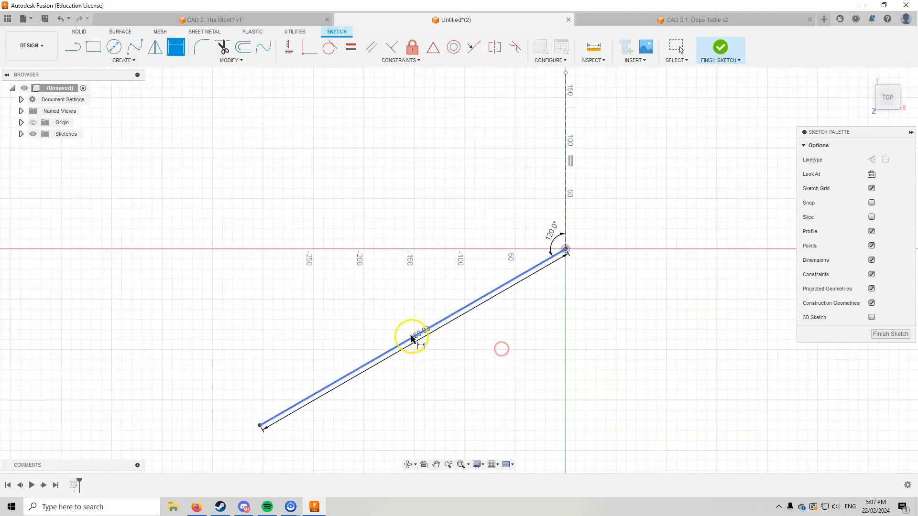
{"action": "scroll", "coordinate": [545, 279], "scroll_direction": "down", "scroll_amount": 2}
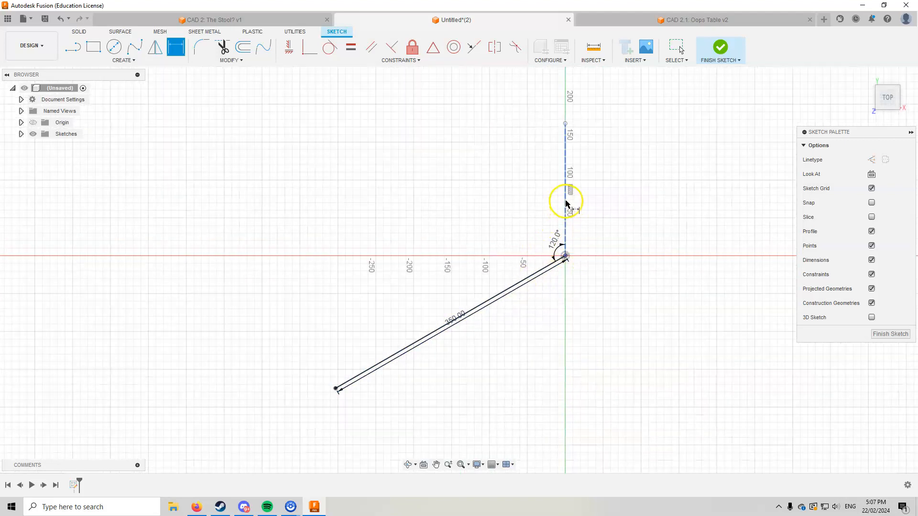
{"action": "left_click", "coordinate": [720, 48]}
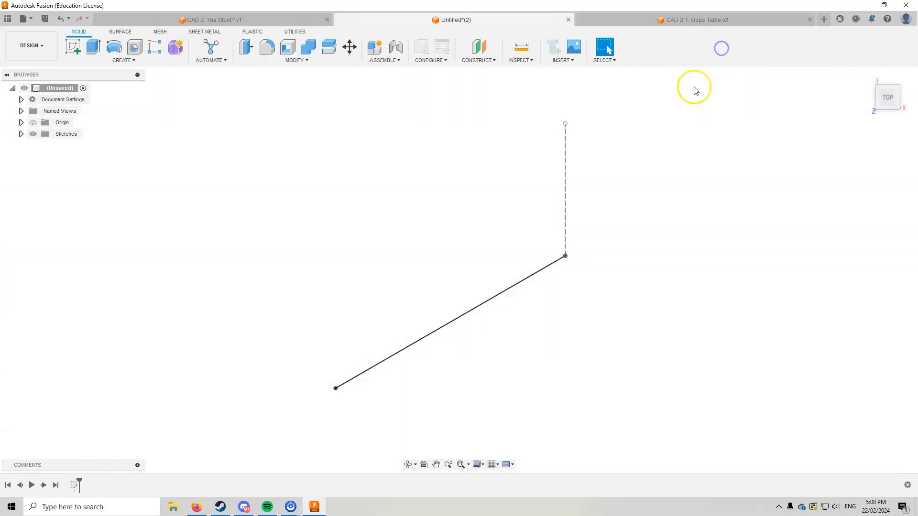
Step: Construct a plane at an angle of -90 degrees about the diagonal sketch line
{"action": "left_click", "coordinate": [489, 62]}
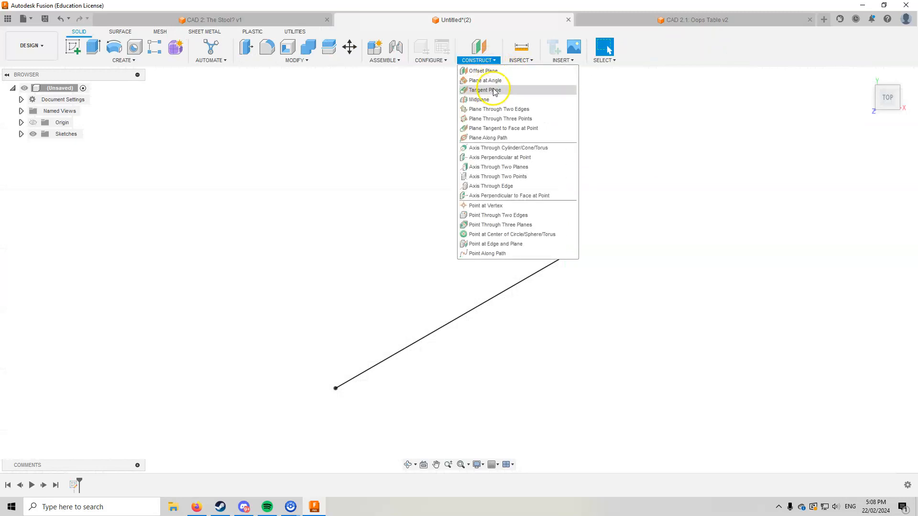
{"action": "left_click", "coordinate": [496, 83]}
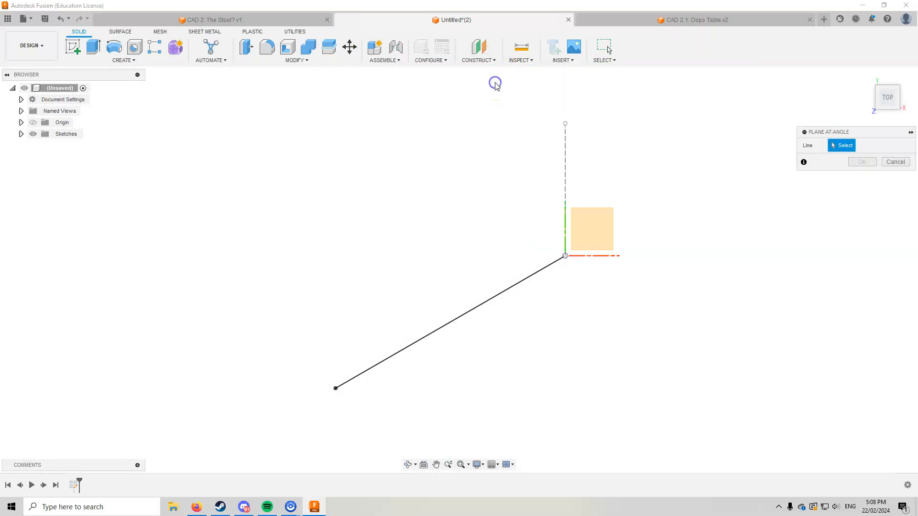
{"action": "left_click", "coordinate": [467, 315]}
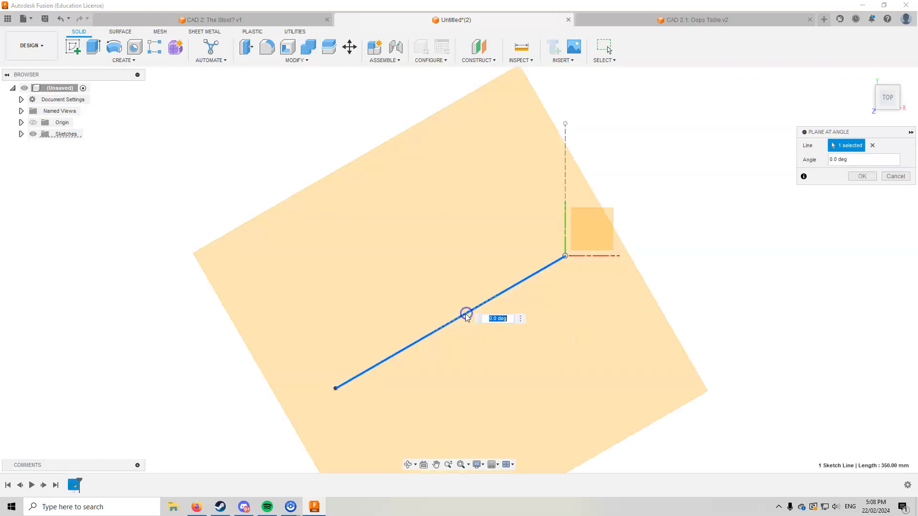
{"action": "mouse_move", "coordinate": [501, 371]}
{"action": "middle_mouse_down", "text": "shift"}
{"action": "mouse_move", "coordinate": [500, 306]}
{"action": "mouse_move", "coordinate": [520, 313]}
{"action": "middle_mouse_up", "text": "shift"}
{"action": "left_click_drag", "start_coordinate": [453, 312], "coordinate": [499, 370]}
{"action": "middle_click_drag", "start_coordinate": [499, 370], "coordinate": [561, 362], "text": "shift"}
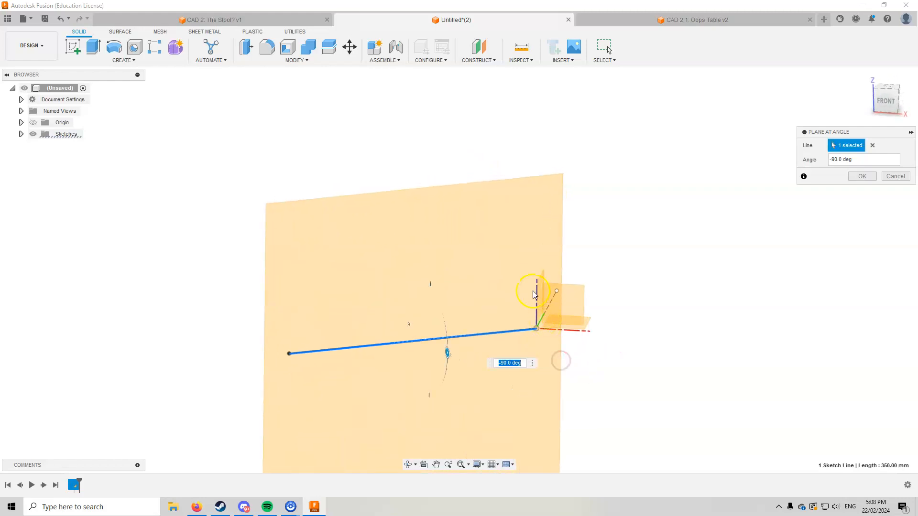
{"action": "left_click", "coordinate": [860, 177]}
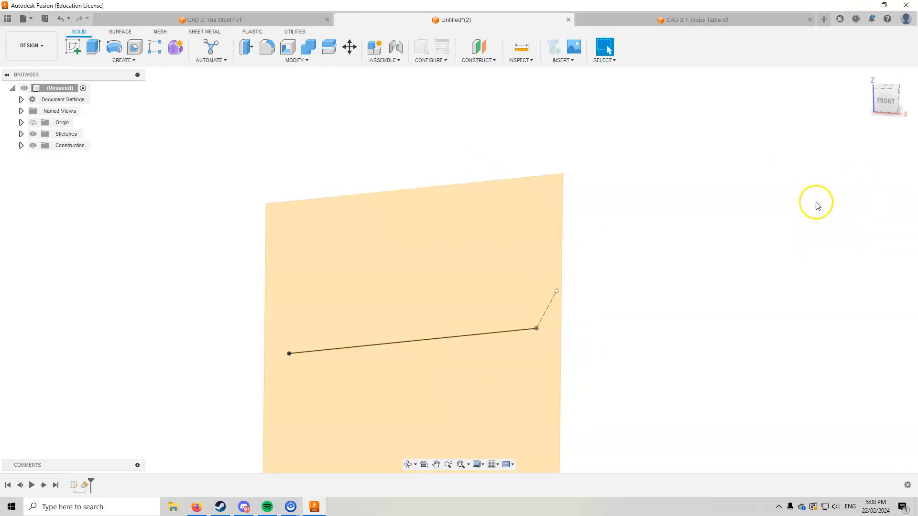
Step: Start a sketch on the new upright plane and project the 350 mm line into it
{"action": "left_click", "coordinate": [73, 47]}
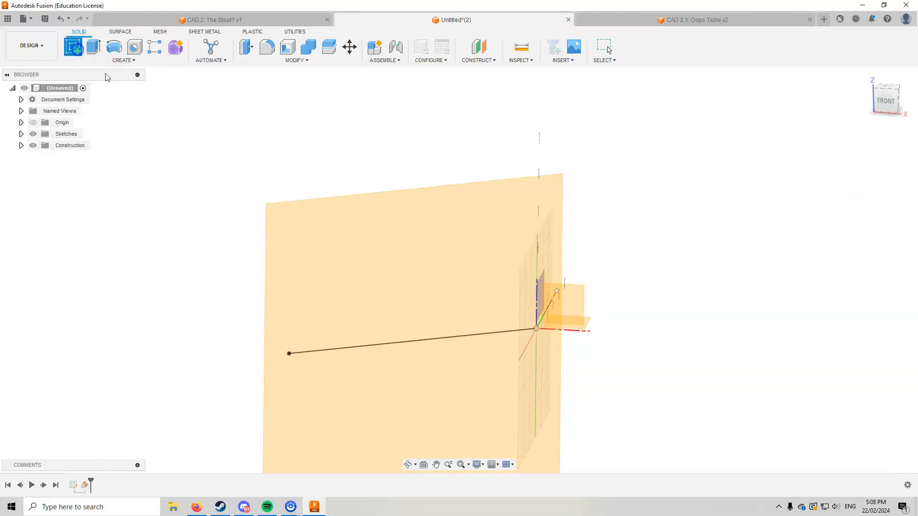
{"action": "left_click", "coordinate": [368, 243]}
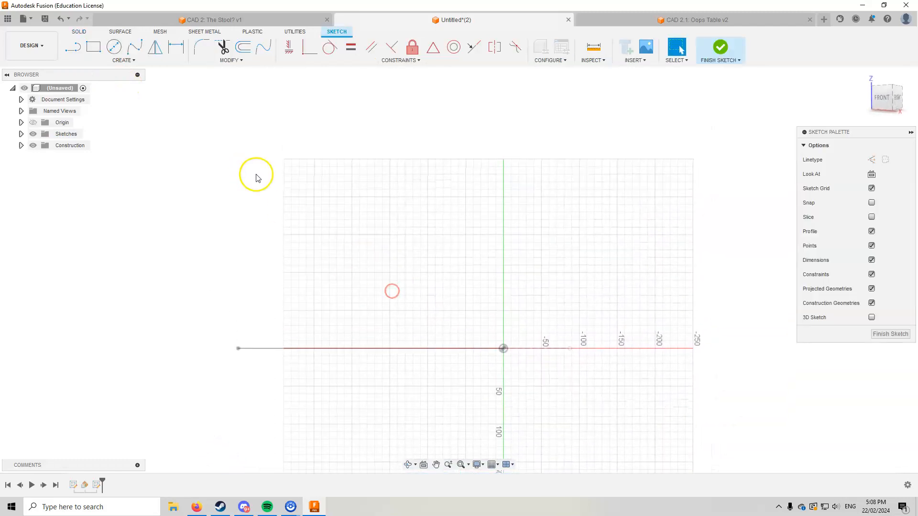
{"action": "key", "text": "l"}
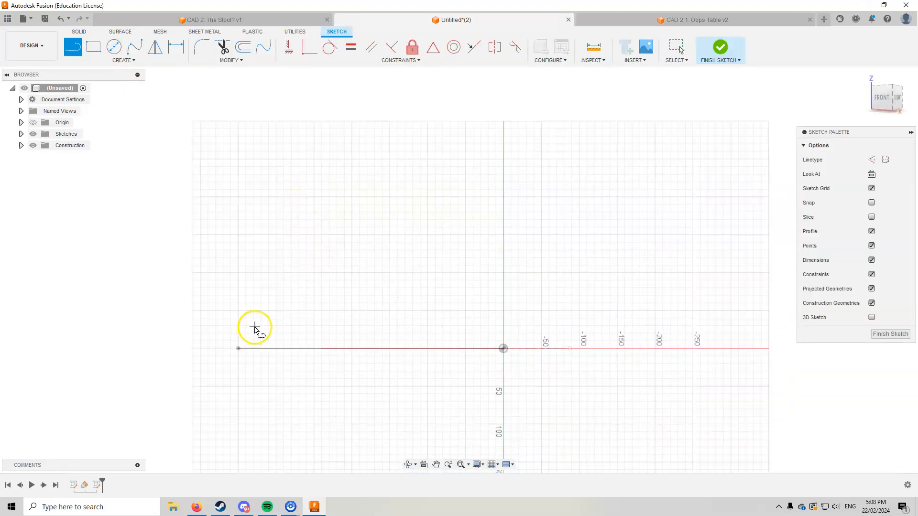
{"action": "key", "text": "p"}
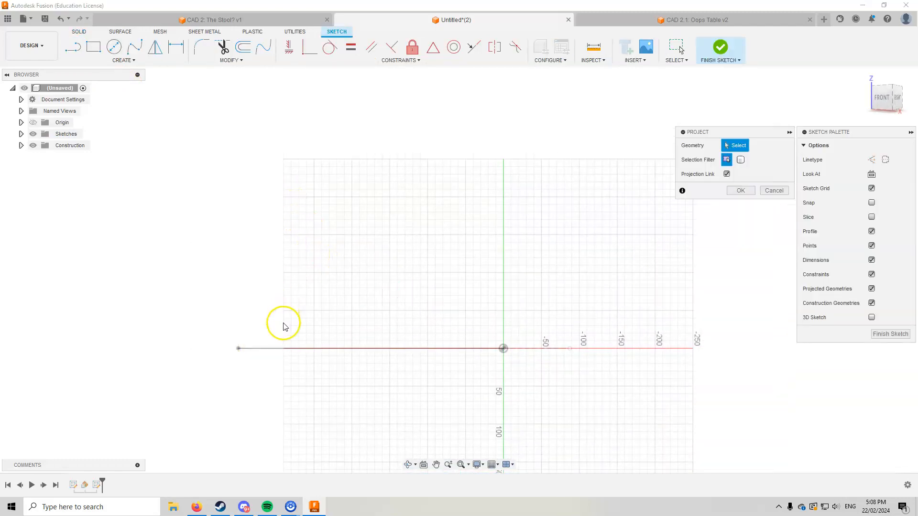
{"action": "left_click", "coordinate": [280, 349]}
{"action": "key", "text": "Return"}
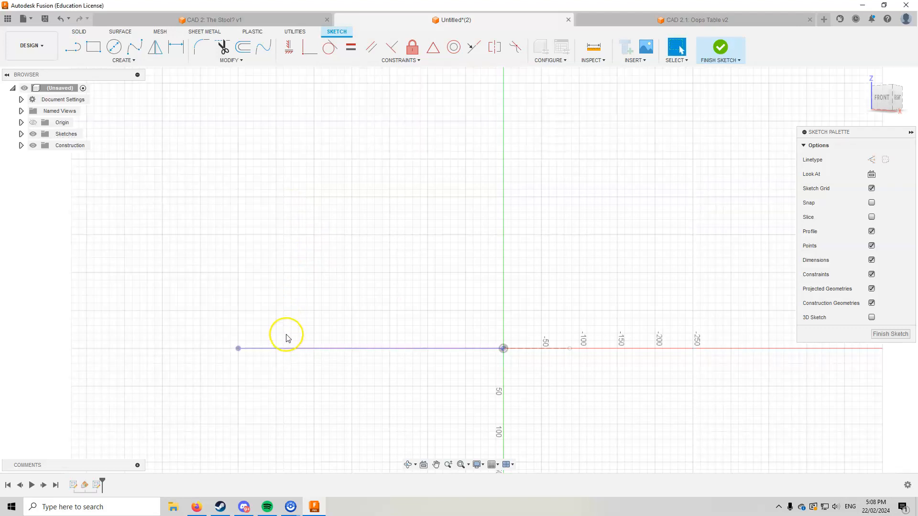
Step: Draw a trapezoid above the projected line, with a sloped outer edge and parallel top, and constrain the edge at the origin vertical
{"action": "key", "text": "l"}
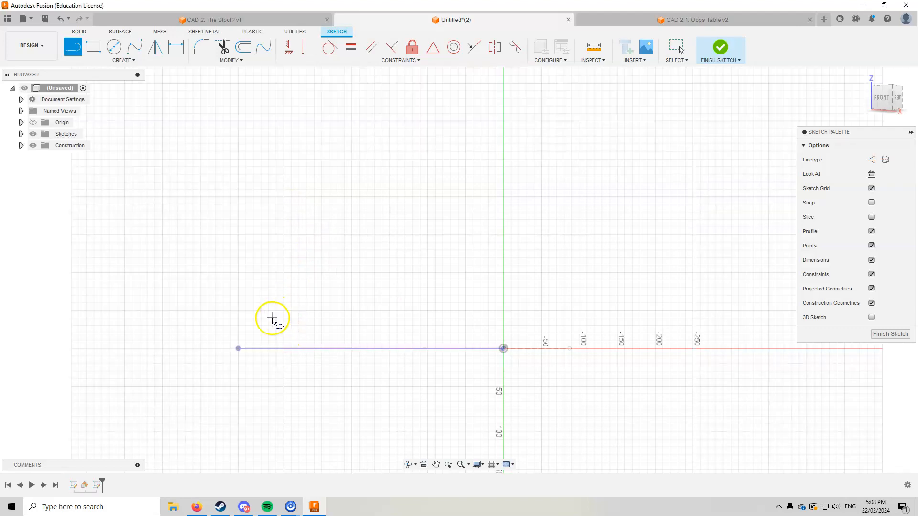
{"action": "left_click", "coordinate": [239, 348]}
{"action": "left_click", "coordinate": [364, 132]}
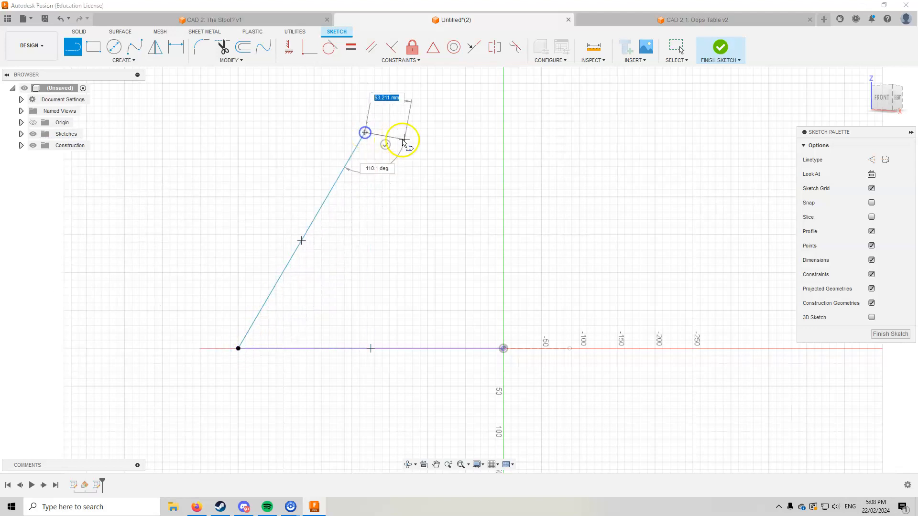
{"action": "left_click", "coordinate": [498, 132]}
{"action": "left_click", "coordinate": [504, 349]}
{"action": "key", "text": "Escape"}
{"action": "left_click", "coordinate": [504, 225]}
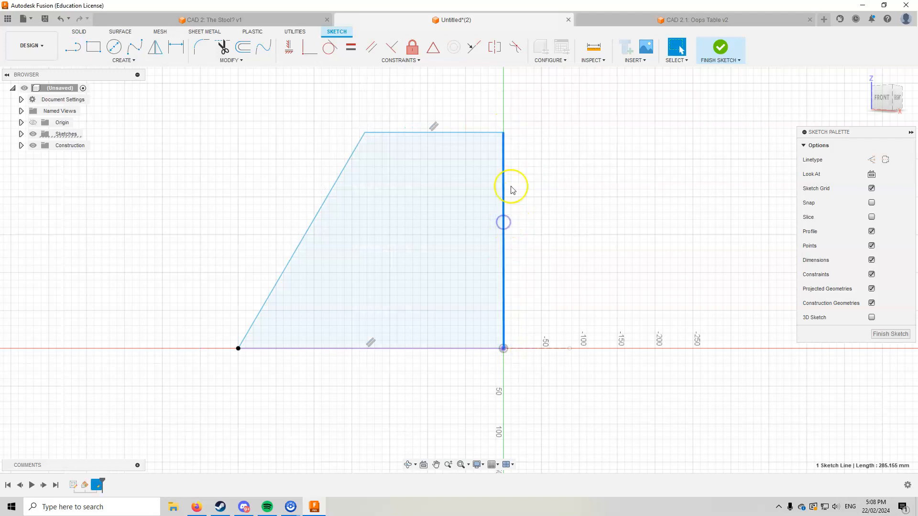
{"action": "left_click", "coordinate": [291, 49]}
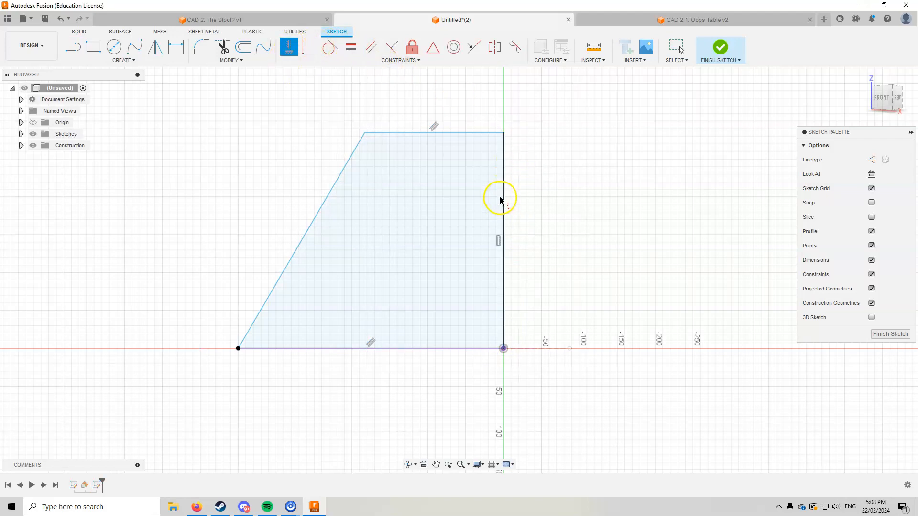
{"action": "middle_click_drag", "start_coordinate": [497, 197], "coordinate": [531, 225]}
Step: Dimension the trapezoid's vertical edge at the origin as 400 mm
{"action": "key", "text": "d"}
{"action": "left_click", "coordinate": [534, 197]}
{"action": "left_click", "coordinate": [564, 223]}
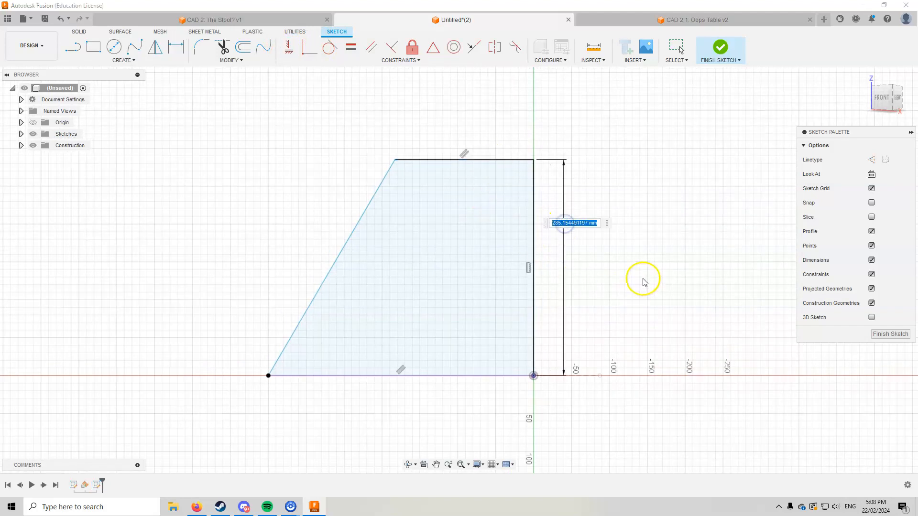
{"action": "type", "text": "4"}
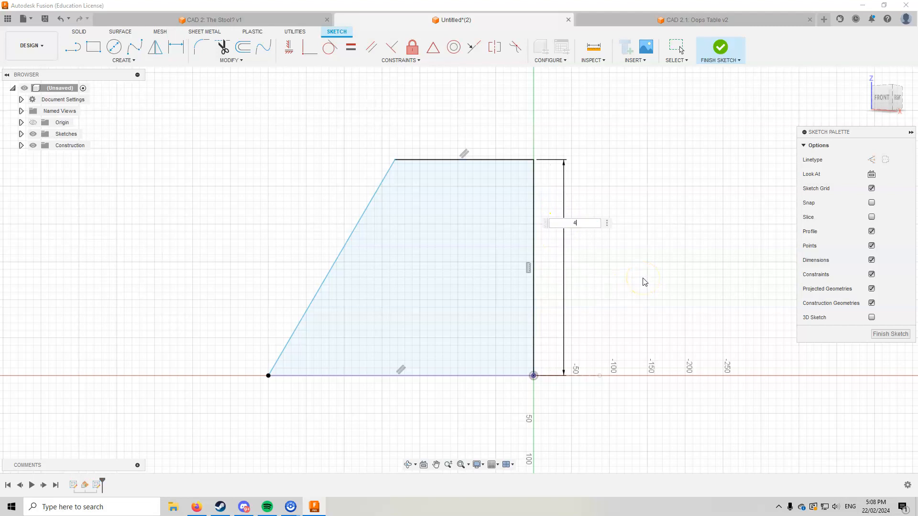
{"action": "type", "text": "00"}
{"action": "key", "text": "Return"}
Step: Dimension the trapezoid's top edge as 200 mm
{"action": "left_click", "coordinate": [526, 93]}
{"action": "left_click", "coordinate": [534, 82]}
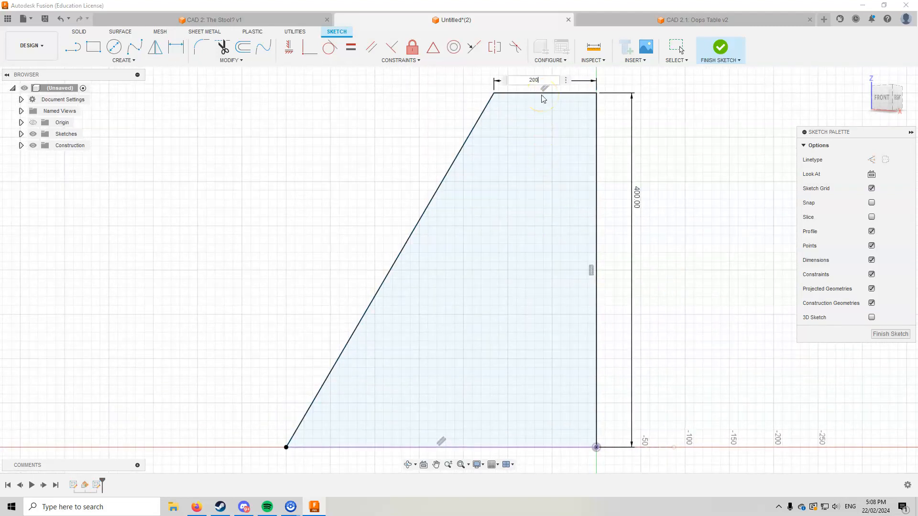
{"action": "type", "text": "200"}
{"action": "key", "text": "Return"}
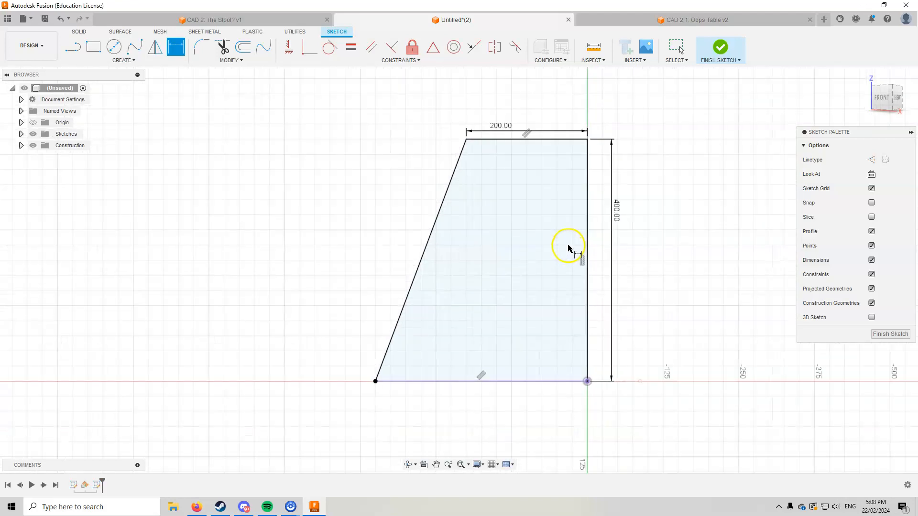
{"action": "key", "text": "Escape"}
Step: Convert the 400 mm vertical edge to a construction line and finish the sketch
{"action": "left_click", "coordinate": [588, 225]}
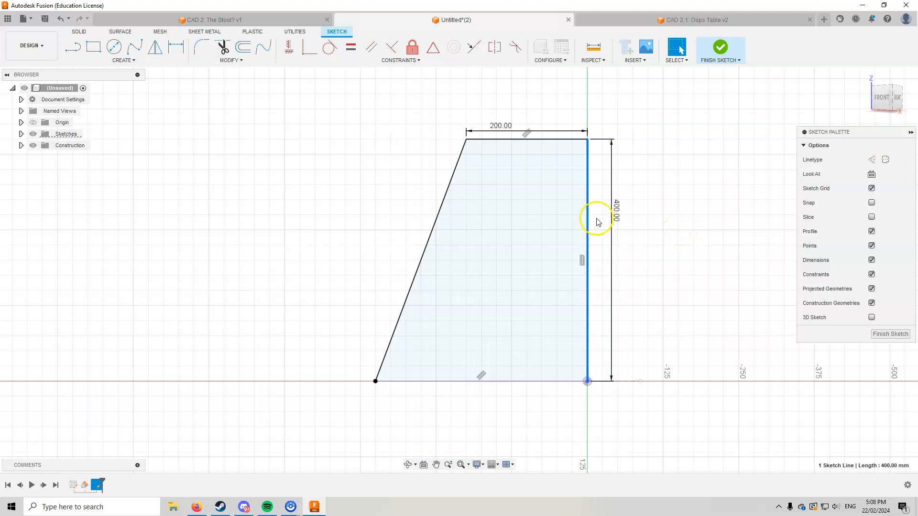
{"action": "key", "text": "x"}
{"action": "left_click", "coordinate": [652, 240]}
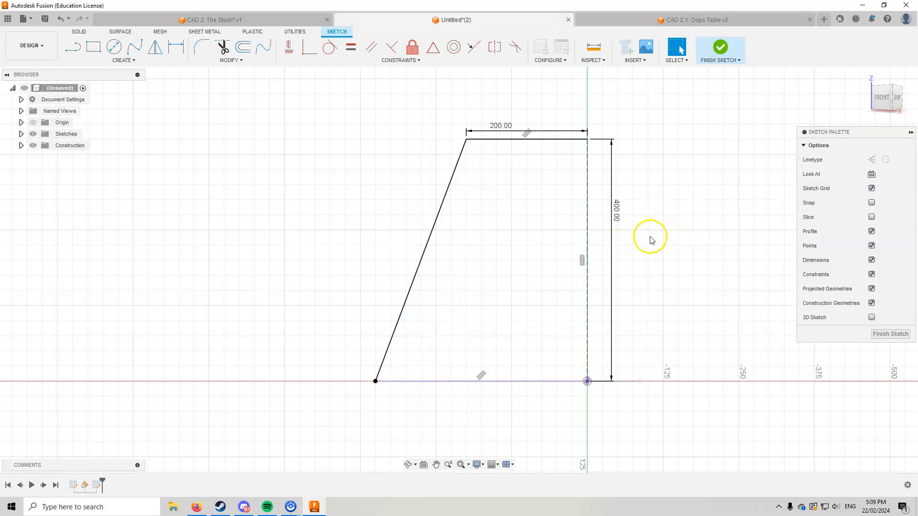
{"action": "left_click", "coordinate": [726, 52]}
Step: Construct a plane along the path of the bottom diagonal line at distance 0.00, at its origin end
{"action": "mouse_move", "coordinate": [722, 92]}
{"action": "middle_mouse_down", "text": "shift"}
{"action": "mouse_move", "coordinate": [635, 219]}
{"action": "mouse_move", "coordinate": [637, 248]}
{"action": "middle_mouse_up", "text": "shift"}
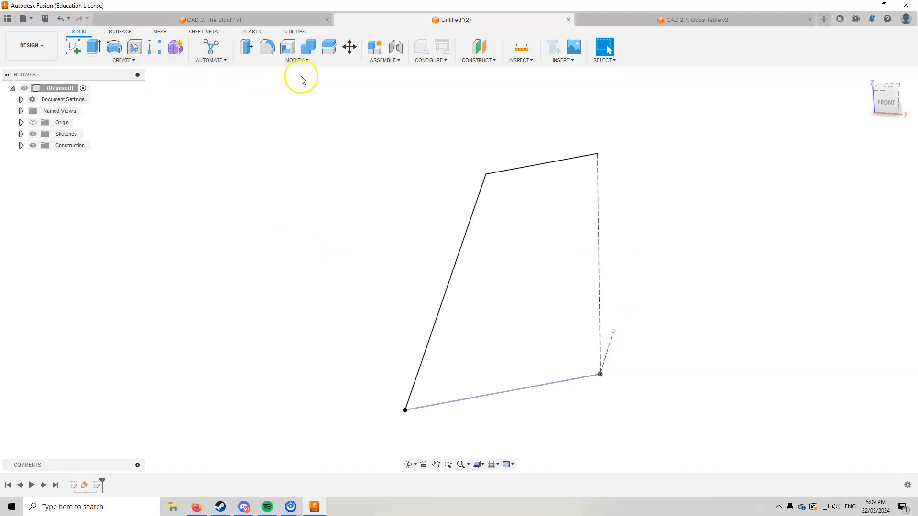
{"action": "left_click", "coordinate": [478, 59]}
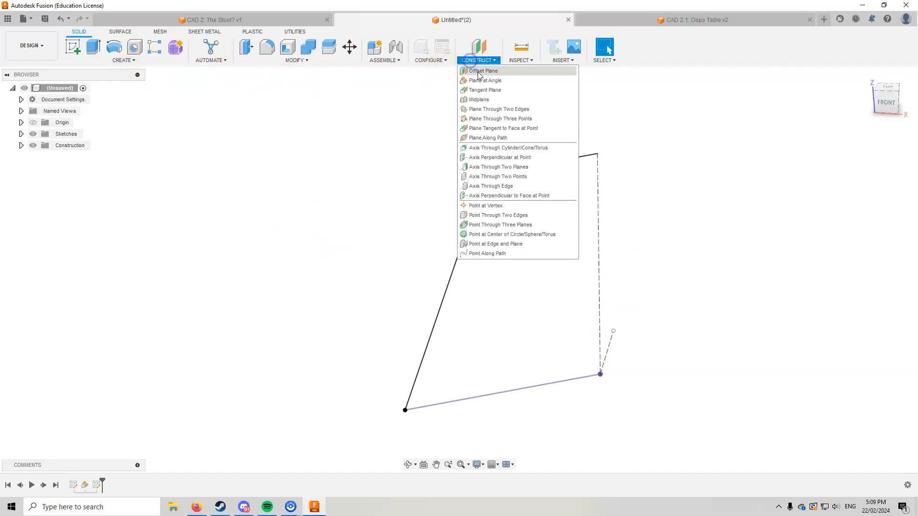
{"action": "left_click", "coordinate": [497, 138]}
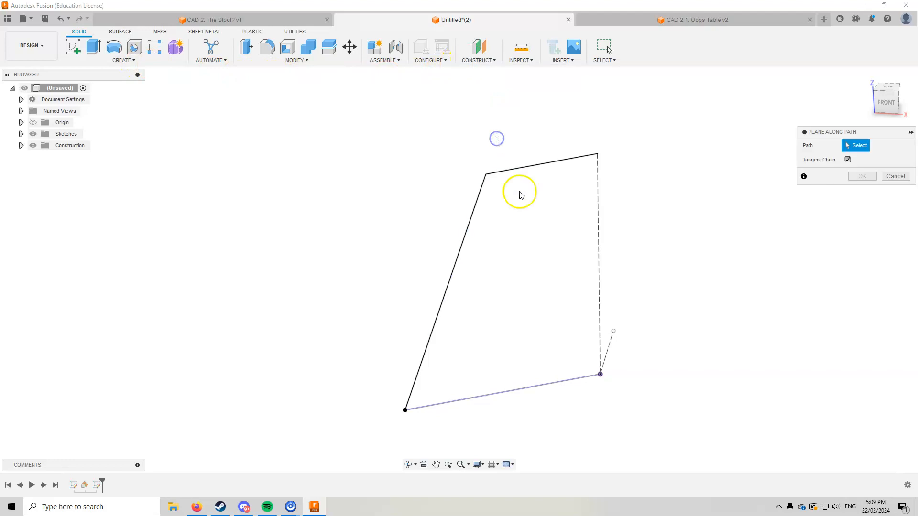
{"action": "left_click", "coordinate": [541, 386]}
{"action": "left_click_drag", "start_coordinate": [533, 387], "coordinate": [620, 376]}
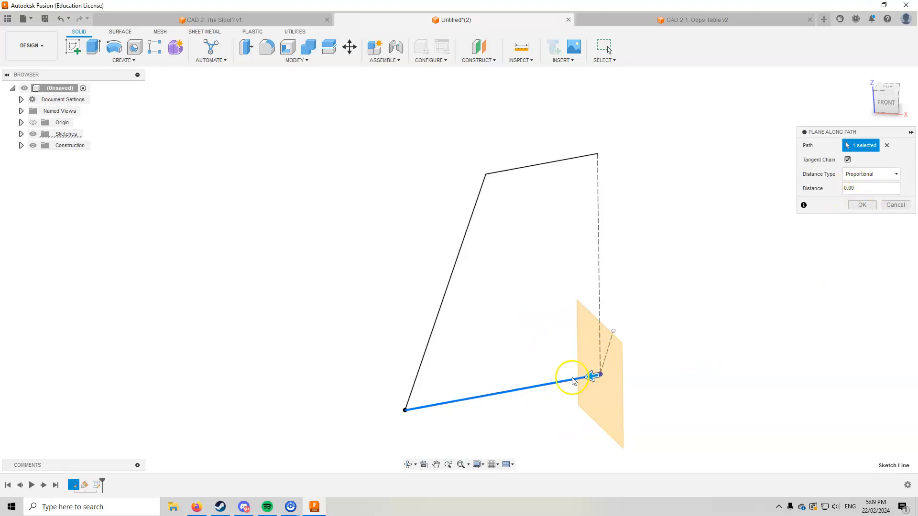
{"action": "left_click_drag", "start_coordinate": [594, 377], "coordinate": [625, 368]}
{"action": "left_click", "coordinate": [862, 205]}
Step: Start a sketch on the new plane at the origin end of the bottom line
{"action": "left_click", "coordinate": [78, 50]}
{"action": "left_click", "coordinate": [590, 384]}
{"action": "left_click", "coordinate": [615, 421]}
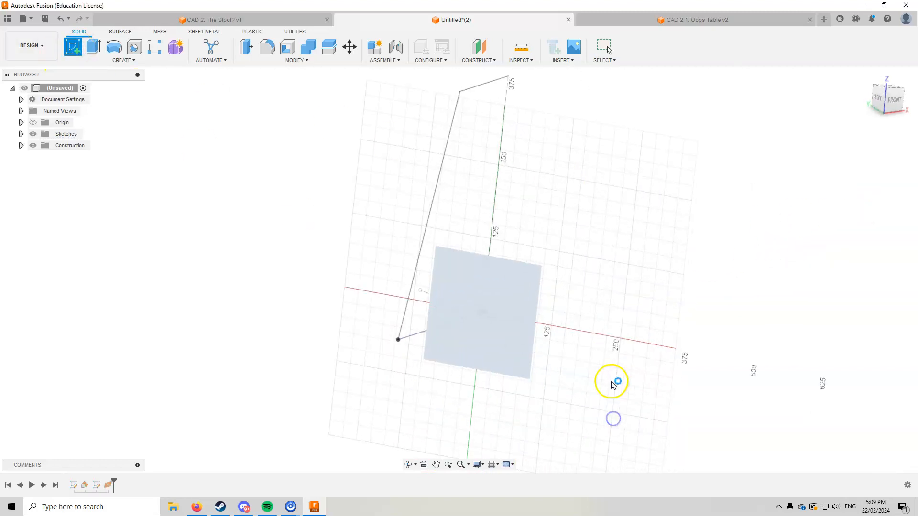
Step: Draw a center rectangle 60 mm wide and 20 mm high on the origin
{"action": "left_click", "coordinate": [125, 60]}
{"action": "mouse_move", "coordinate": [120, 81]}
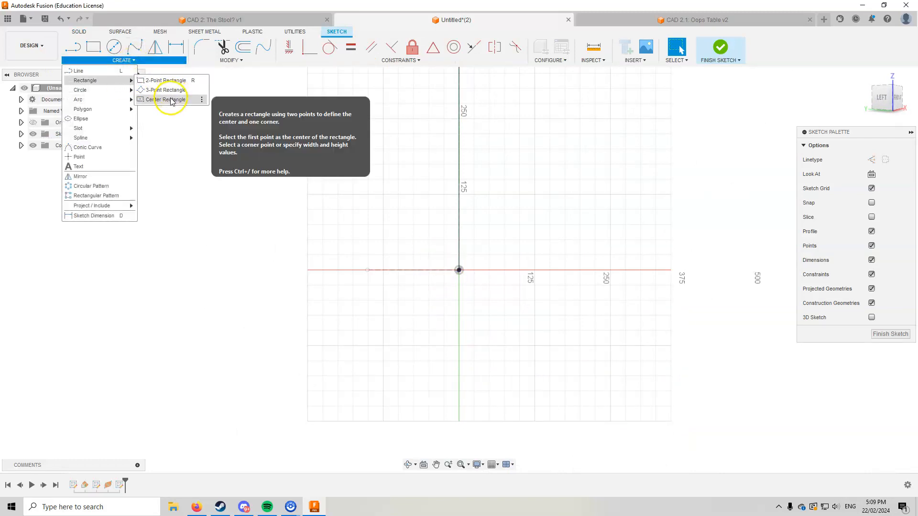
{"action": "left_click", "coordinate": [170, 100]}
{"action": "scroll", "coordinate": [457, 268], "scroll_direction": "up", "scroll_amount": 4}
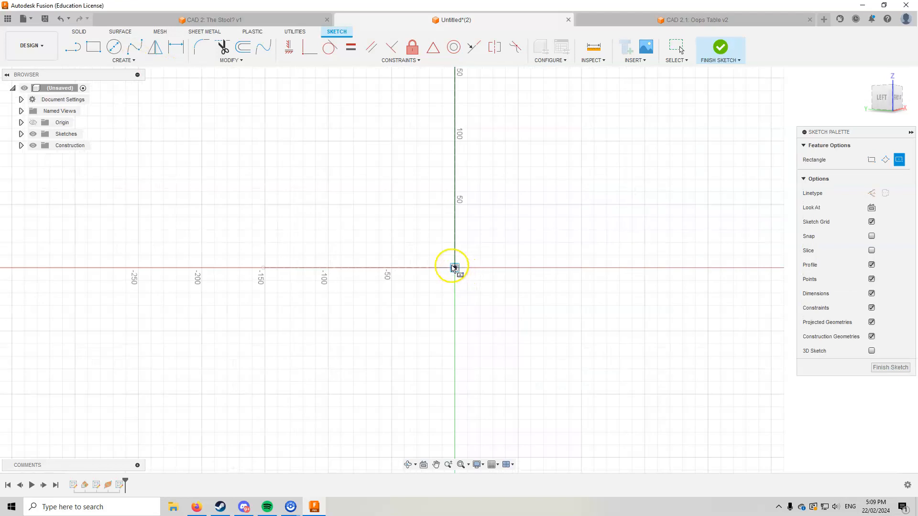
{"action": "left_click_drag", "start_coordinate": [455, 270], "coordinate": [515, 293]}
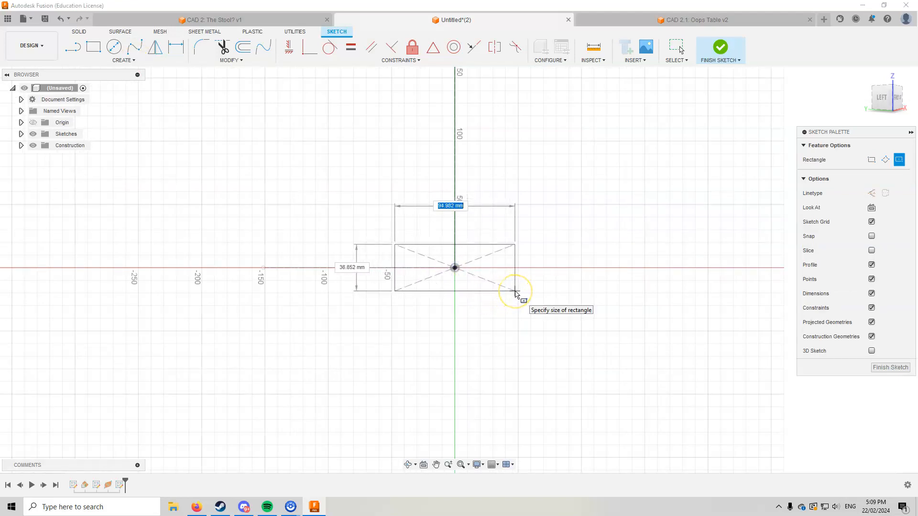
{"action": "type", "text": "60"}
{"action": "key", "text": "Tab"}
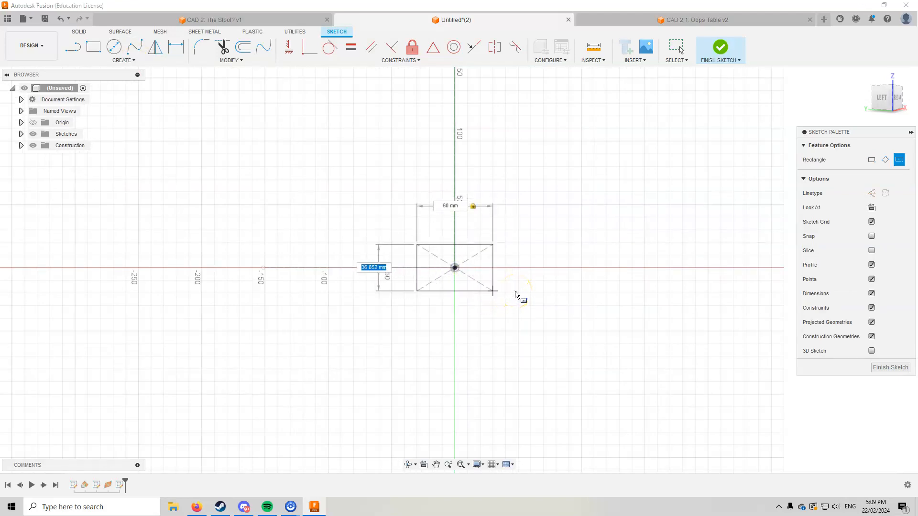
{"action": "key", "text": "Tab"}
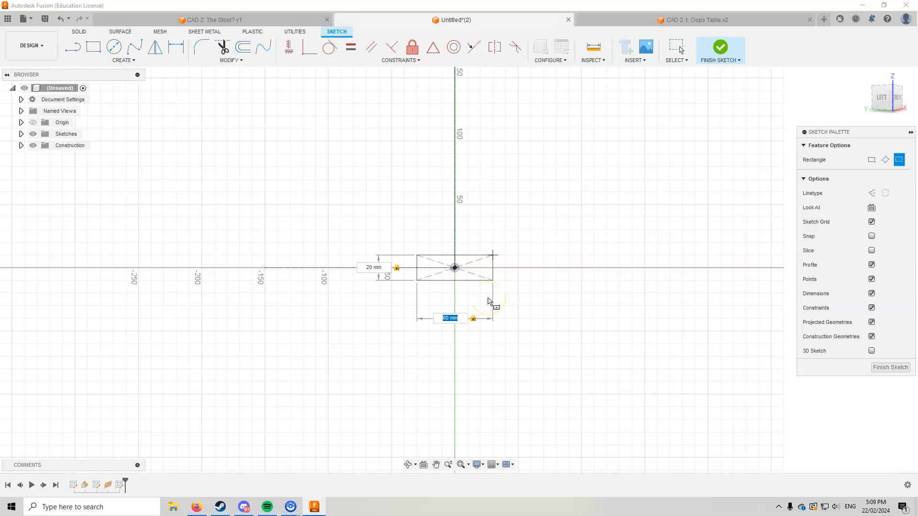
{"action": "key", "text": "Return"}
Step: Offset the rectangle inward by -1.6 mm to form the tube wall, and finish the sketch
{"action": "key", "text": "o"}
{"action": "scroll", "coordinate": [490, 265], "scroll_direction": "up", "scroll_amount": 4}
{"action": "left_click", "coordinate": [498, 264]}
{"action": "left_click", "coordinate": [497, 266]}
{"action": "left_click_drag", "start_coordinate": [500, 265], "coordinate": [489, 265]}
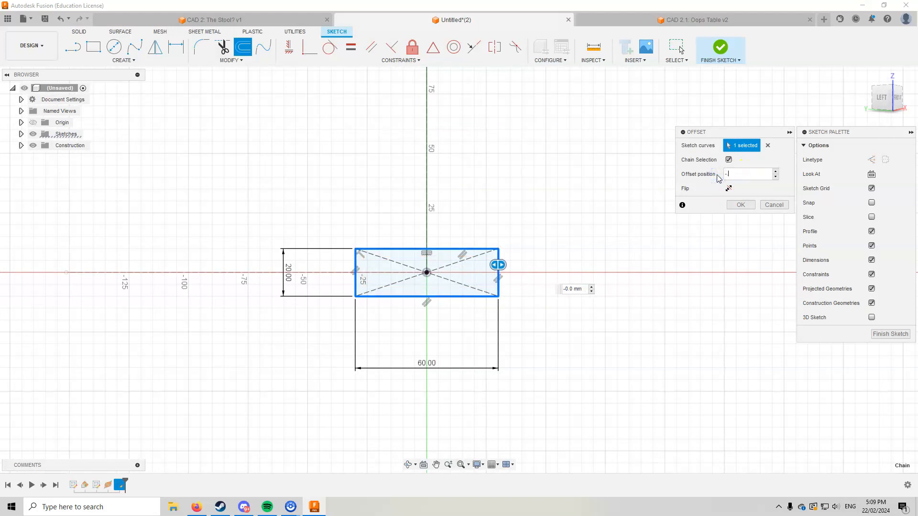
{"action": "type", "text": ".6"}
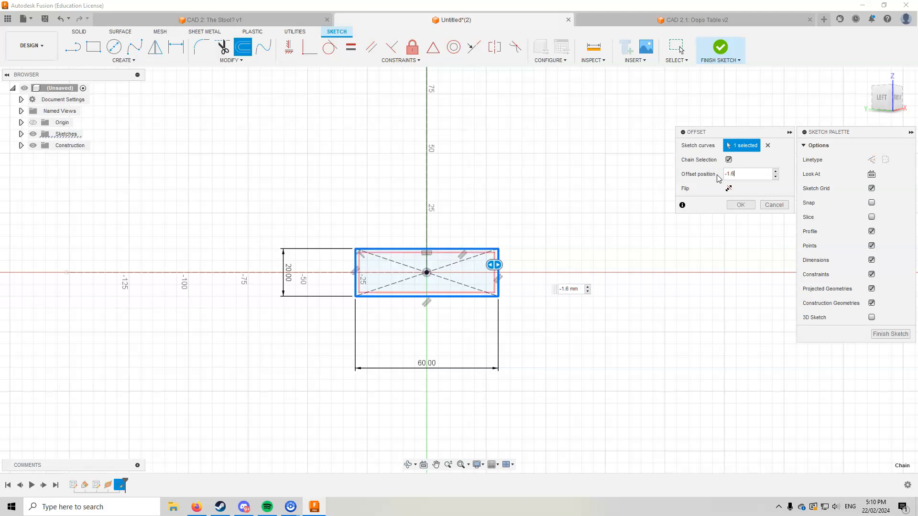
{"action": "key", "text": "Return"}
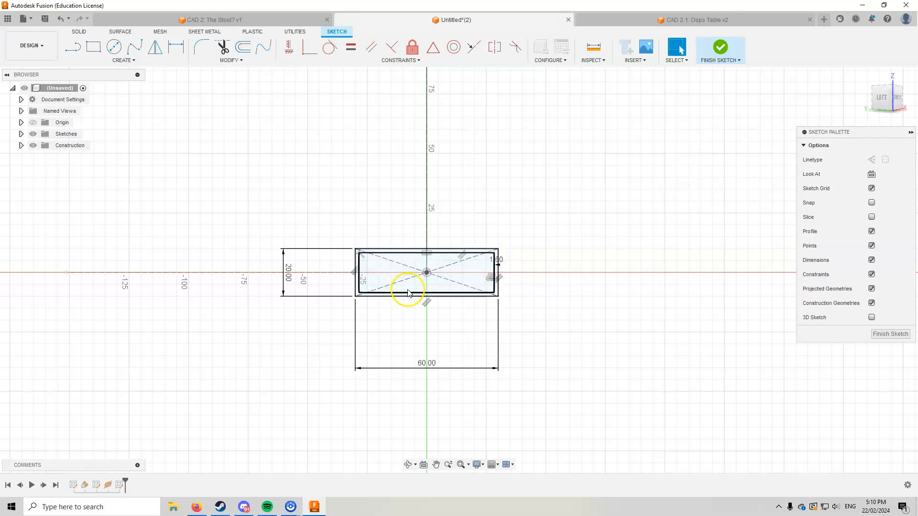
{"action": "left_click", "coordinate": [721, 47]}
Step: Sweep the thin rectangular ring along the chained bottom, sloped and top lines as a new body, single path, perpendicular orientation
{"action": "mouse_move", "coordinate": [678, 95]}
{"action": "middle_mouse_down", "text": "shift"}
{"action": "mouse_move", "coordinate": [611, 229]}
{"action": "mouse_move", "coordinate": [608, 221]}
{"action": "mouse_move", "coordinate": [588, 232]}
{"action": "mouse_move", "coordinate": [571, 309]}
{"action": "middle_mouse_up", "text": "shift"}
{"action": "left_click", "coordinate": [117, 64]}
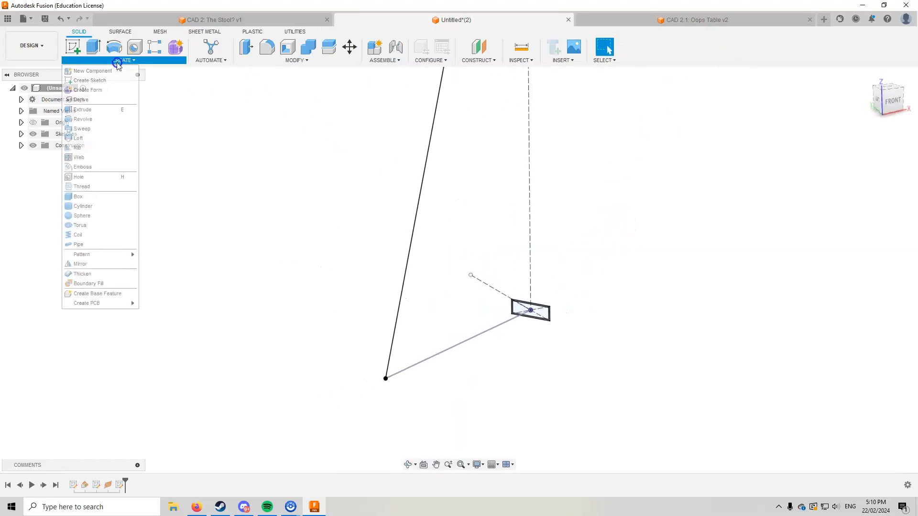
{"action": "left_click", "coordinate": [101, 130]}
{"action": "scroll", "coordinate": [545, 311], "scroll_direction": "up", "scroll_amount": 5}
{"action": "left_click", "coordinate": [511, 314]}
{"action": "scroll", "coordinate": [478, 321], "scroll_direction": "down", "scroll_amount": 5}
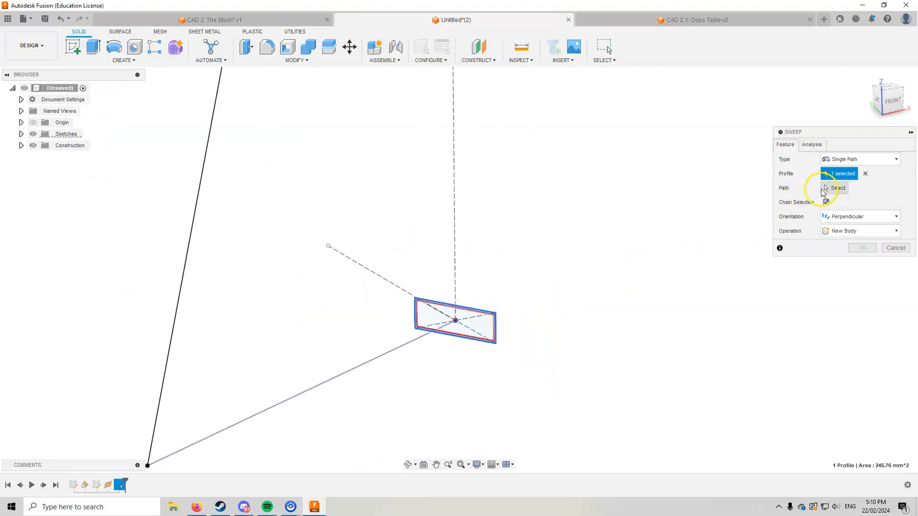
{"action": "left_click", "coordinate": [824, 190]}
{"action": "left_click", "coordinate": [397, 358]}
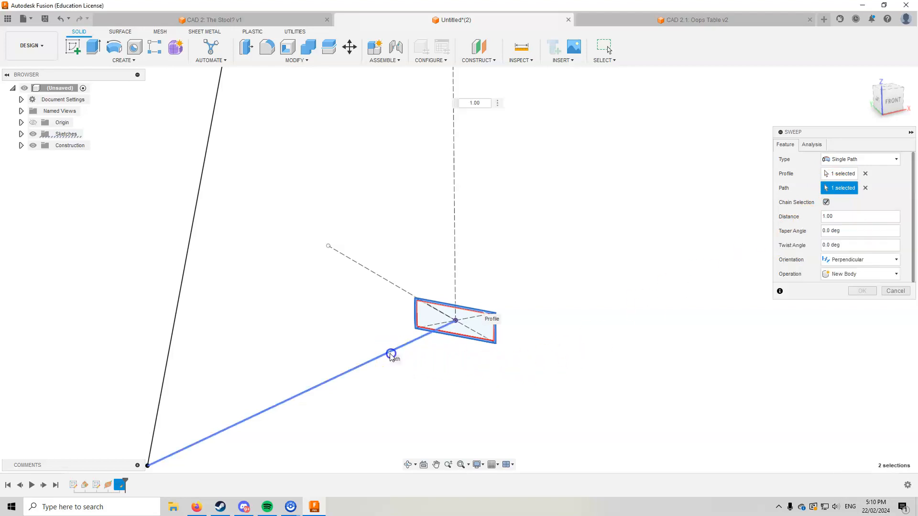
{"action": "scroll", "coordinate": [385, 358], "scroll_direction": "down", "scroll_amount": 5}
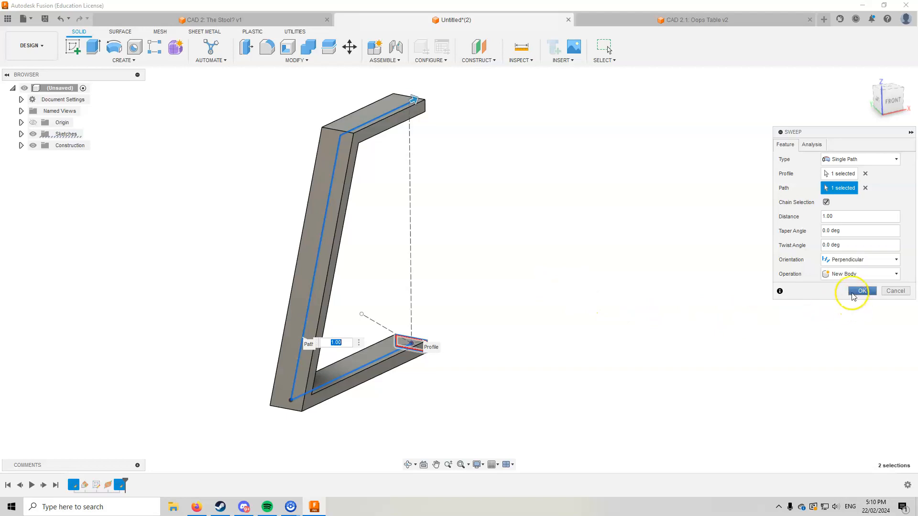
{"action": "left_click", "coordinate": [859, 291]}
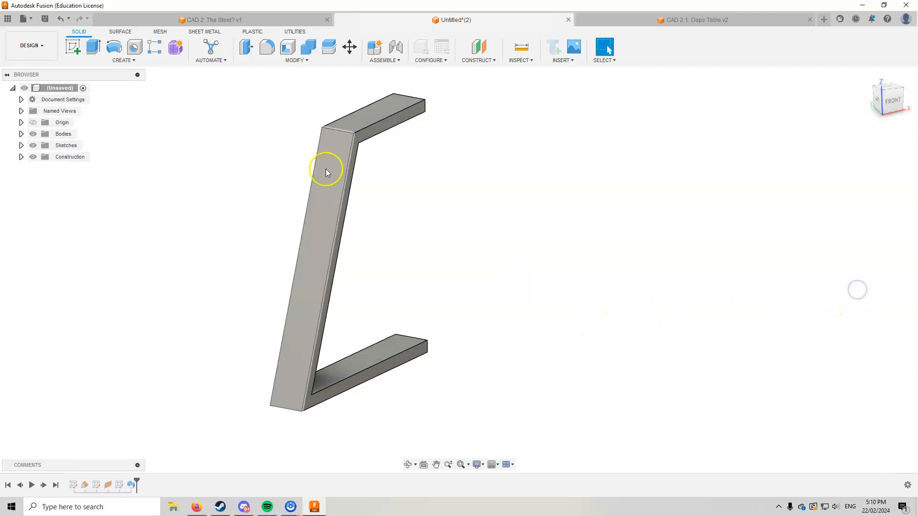
Step: Start a sketch on the top face of the leg's upper arm and project that face into it
{"action": "left_click", "coordinate": [72, 51]}
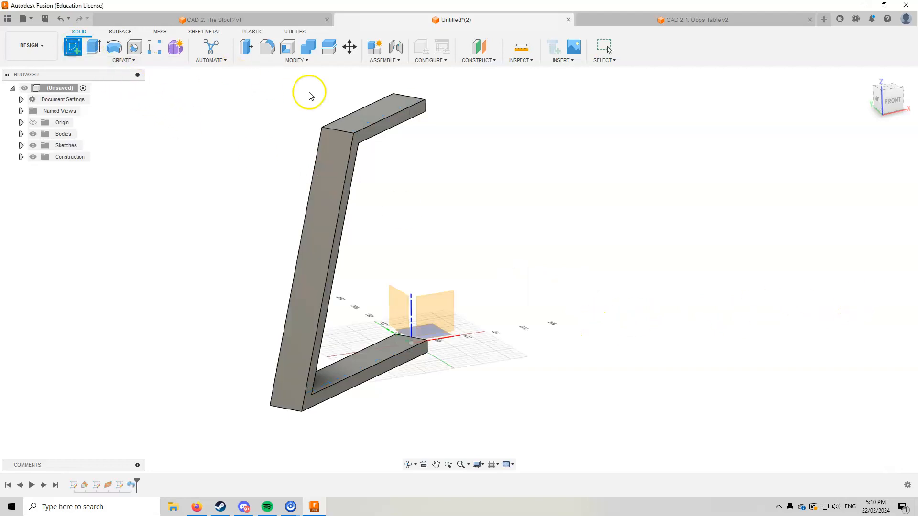
{"action": "left_click", "coordinate": [365, 120]}
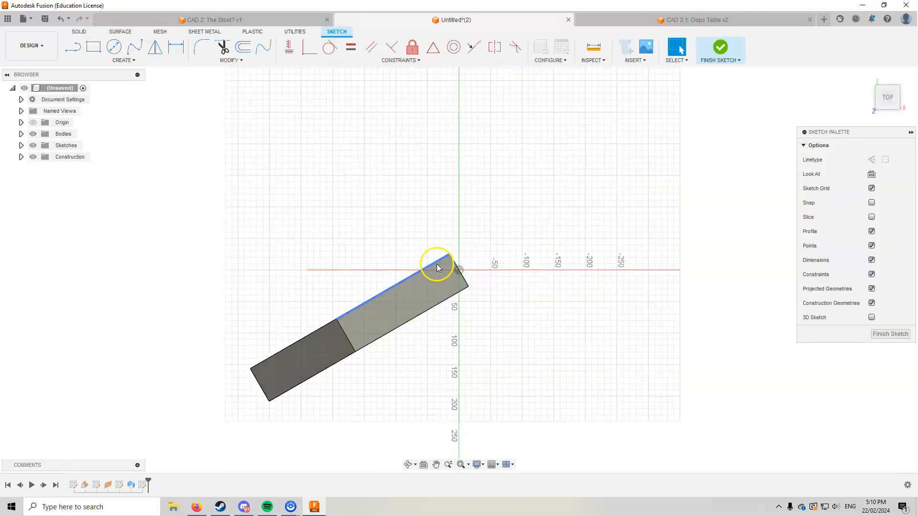
{"action": "key", "text": "p"}
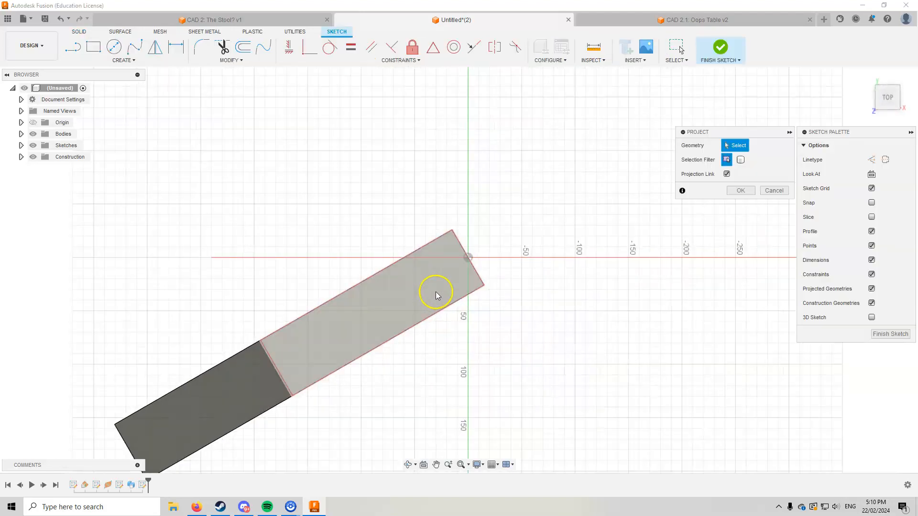
{"action": "left_click", "coordinate": [427, 288]}
{"action": "key", "text": "Return"}
Step: Draw two lines from the origin to the upper arm's opposite long edges, and constrain the lower line vertical
{"action": "scroll", "coordinate": [454, 265], "scroll_direction": "up", "scroll_amount": 5}
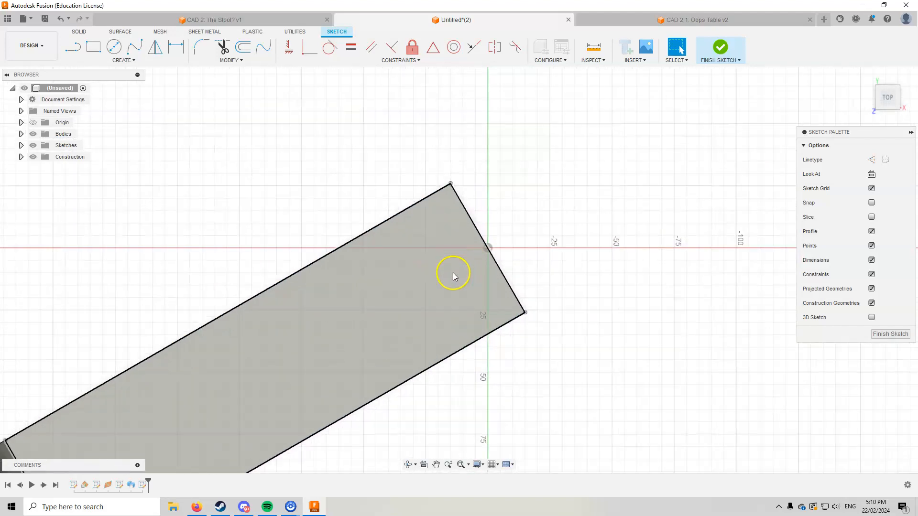
{"action": "key", "text": "l"}
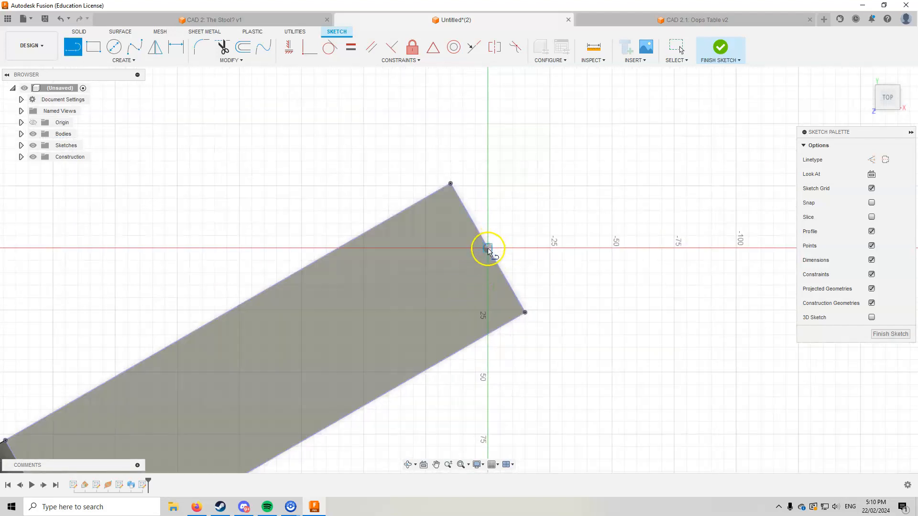
{"action": "left_click_drag", "start_coordinate": [488, 248], "coordinate": [489, 335]}
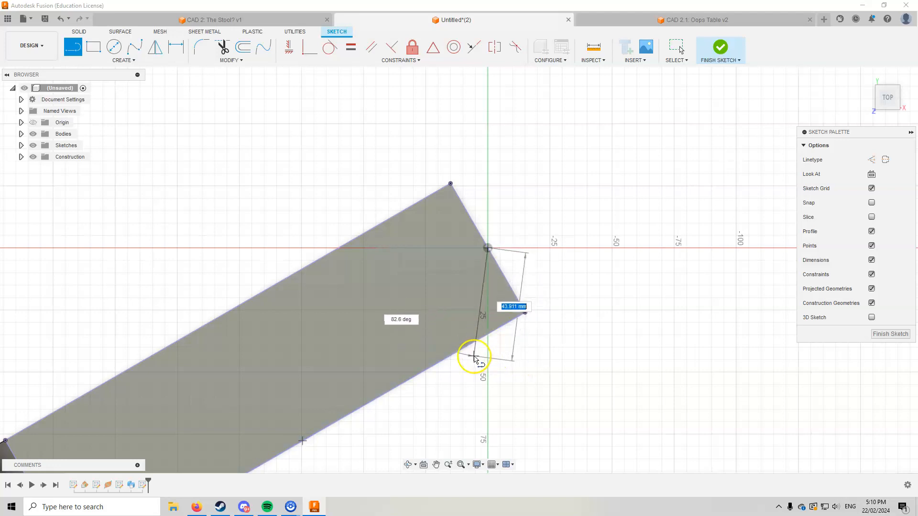
{"action": "left_click", "coordinate": [470, 344]}
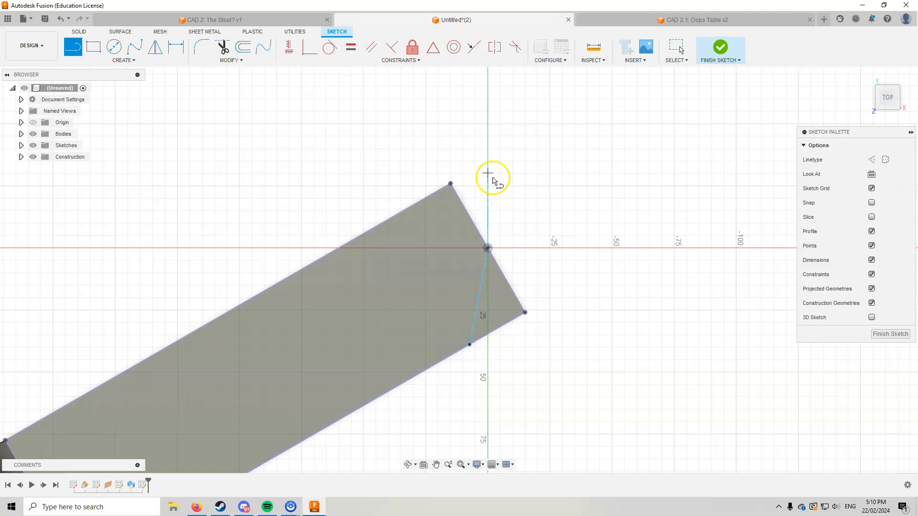
{"action": "left_click", "coordinate": [488, 248]}
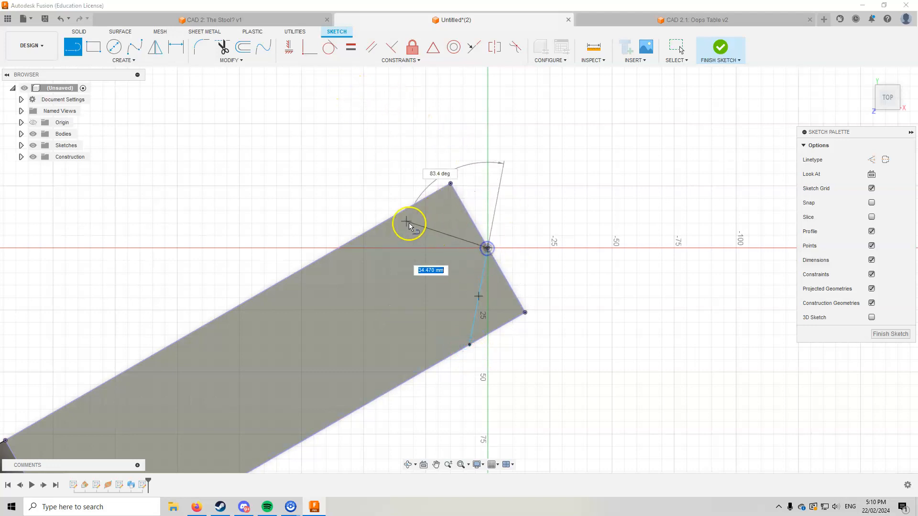
{"action": "left_click", "coordinate": [400, 213]}
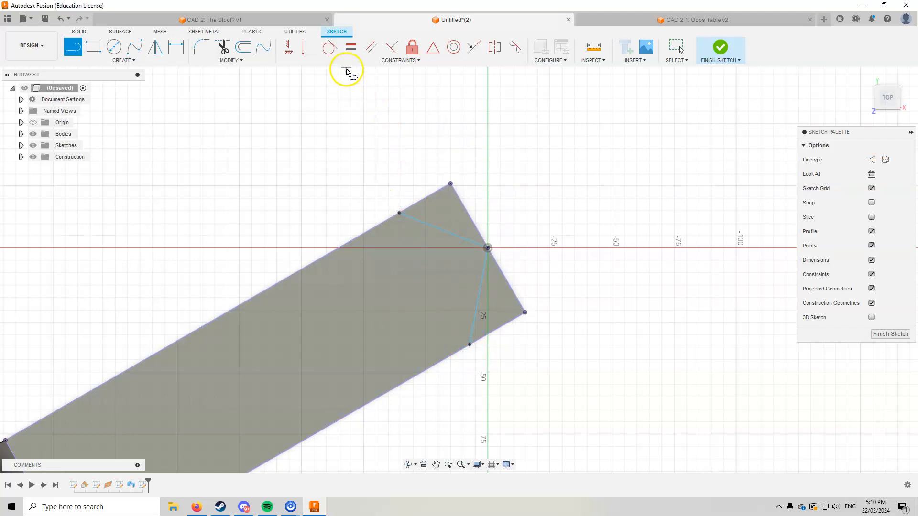
{"action": "left_click", "coordinate": [290, 48]}
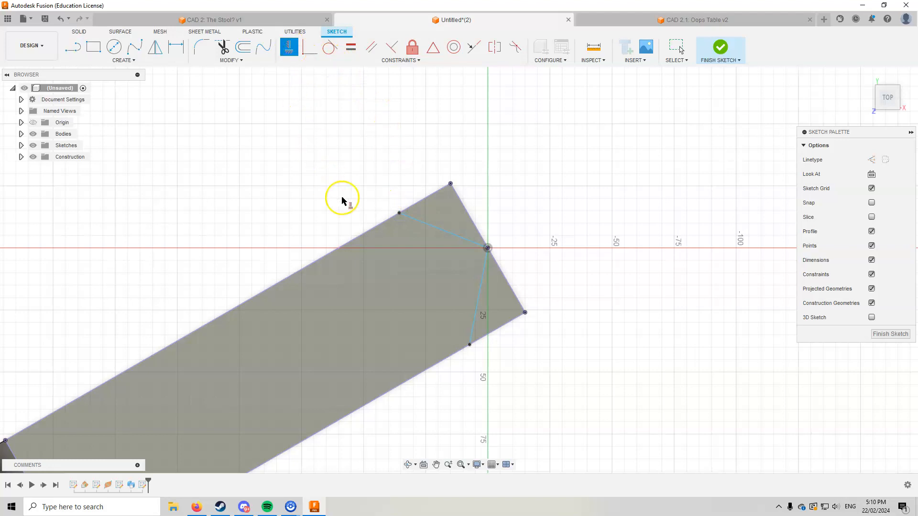
{"action": "left_click", "coordinate": [476, 317]}
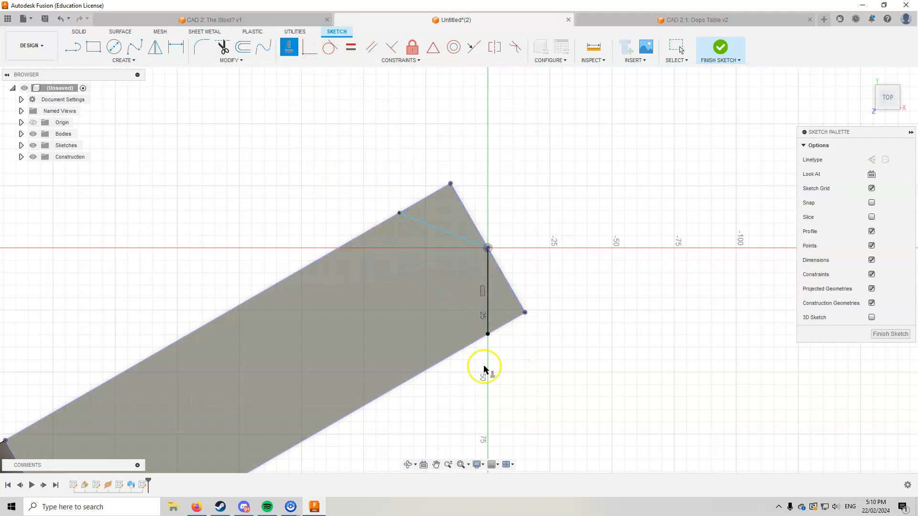
Step: Dimension the angle between the two lines meeting at the origin as 120 degrees
{"action": "key", "text": "d"}
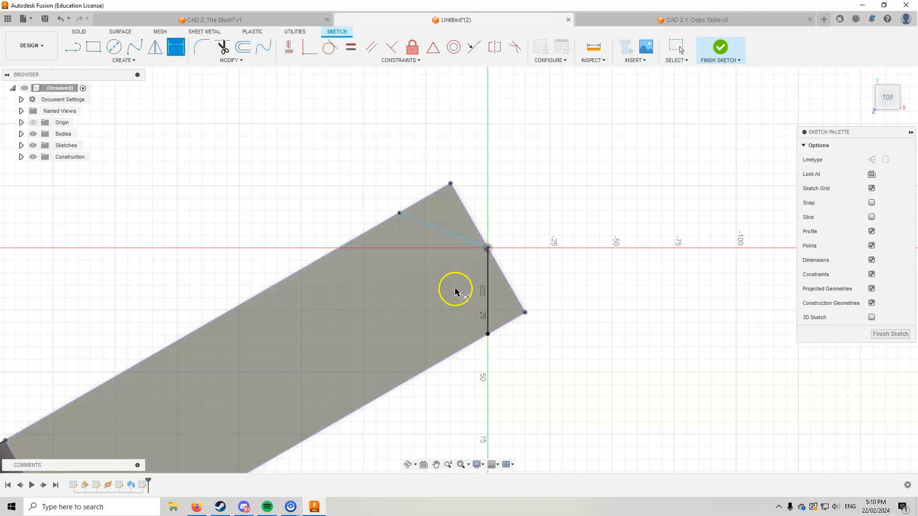
{"action": "left_click", "coordinate": [460, 239]}
{"action": "left_click", "coordinate": [487, 276]}
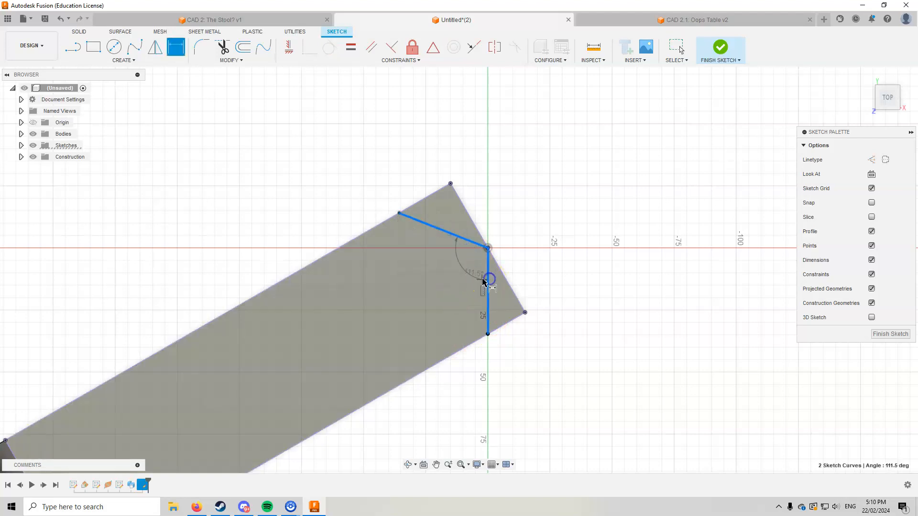
{"action": "left_click", "coordinate": [455, 283]}
{"action": "key", "text": "Return"}
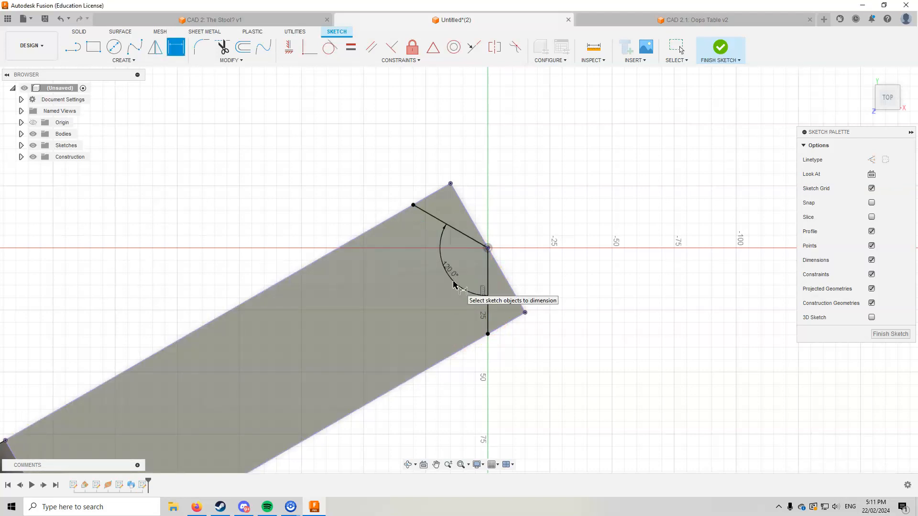
Step: Draw a six-sided circumscribed polygon centred on the origin, 250 mm from the centre to its edge midpoint
{"action": "scroll", "coordinate": [549, 226], "scroll_direction": "down", "scroll_amount": 5}
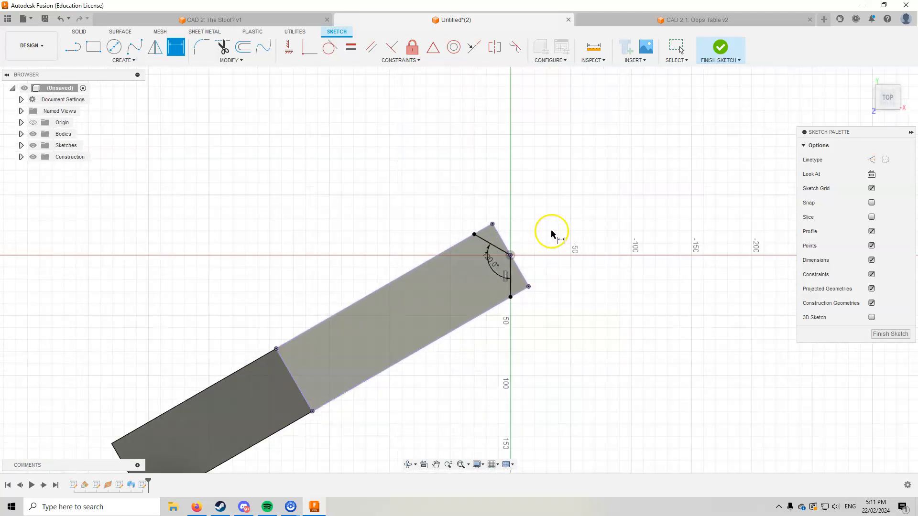
{"action": "left_click", "coordinate": [128, 60]}
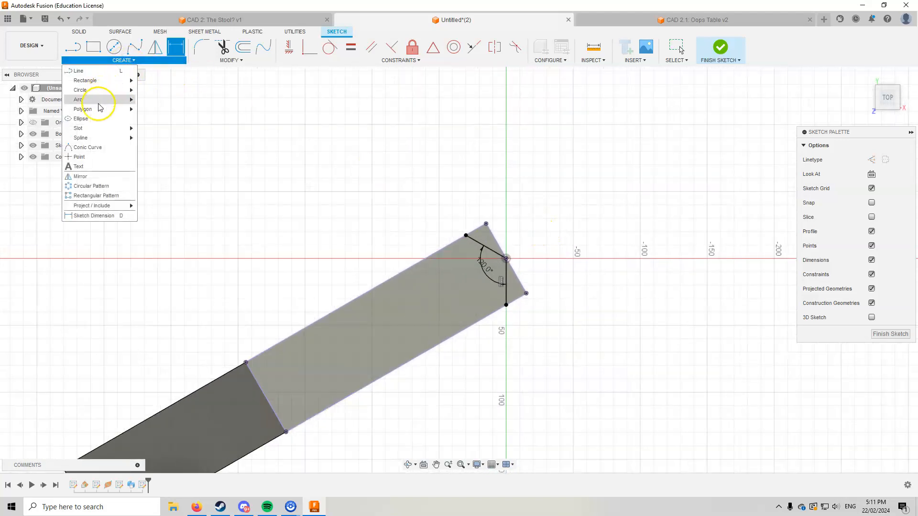
{"action": "mouse_move", "coordinate": [99, 110]}
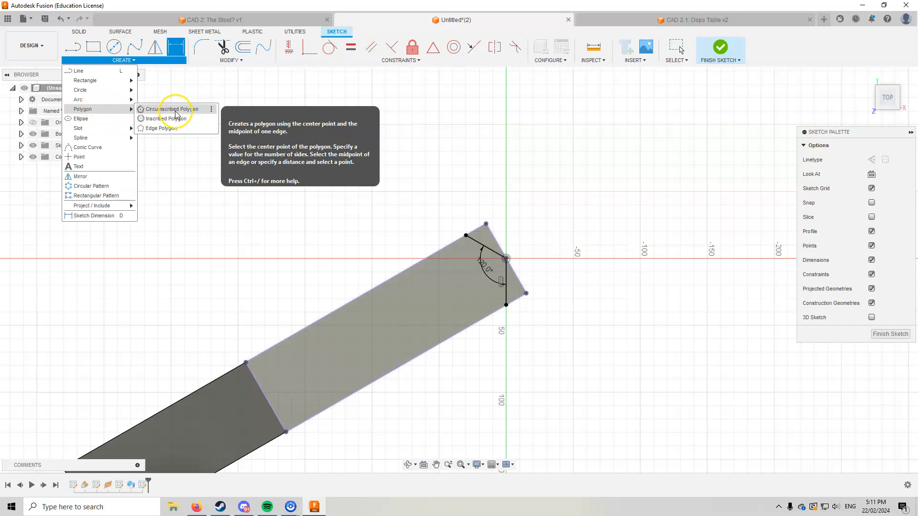
{"action": "left_click", "coordinate": [175, 110]}
{"action": "left_click", "coordinate": [506, 259]}
{"action": "middle_click_drag", "start_coordinate": [505, 393], "coordinate": [539, 303]}
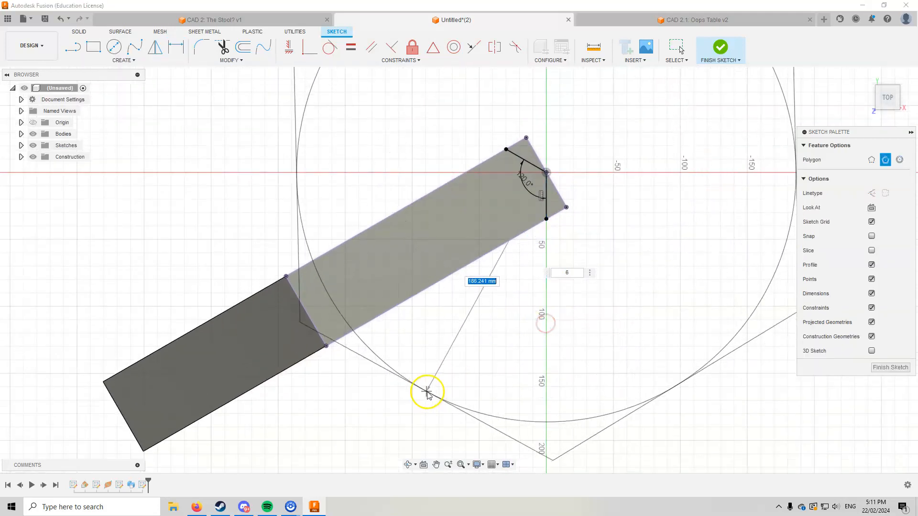
{"action": "middle_click_drag", "start_coordinate": [460, 392], "coordinate": [508, 375]}
{"action": "scroll", "coordinate": [535, 373], "scroll_direction": "down", "scroll_amount": 1}
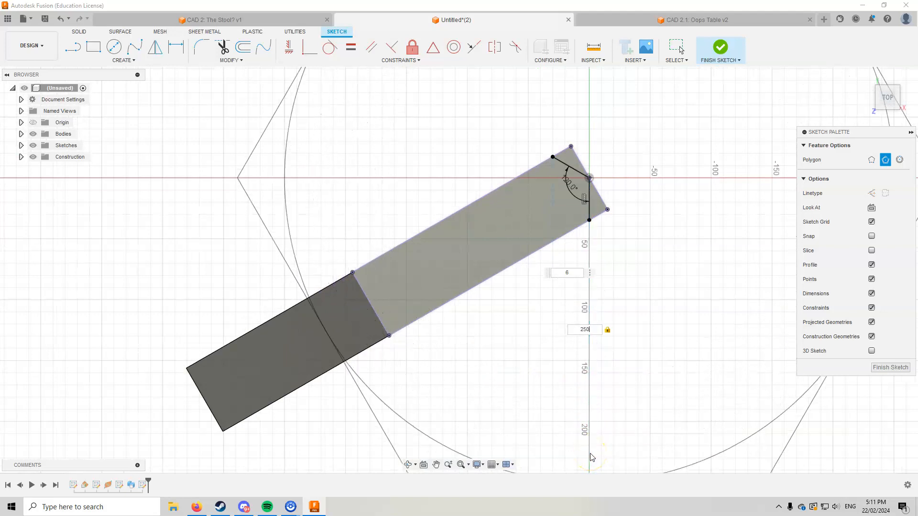
{"action": "key", "text": "Return"}
Step: Constrain the hexagon's upper edge horizontal and finish the sketch
{"action": "scroll", "coordinate": [526, 317], "scroll_direction": "down", "scroll_amount": 3}
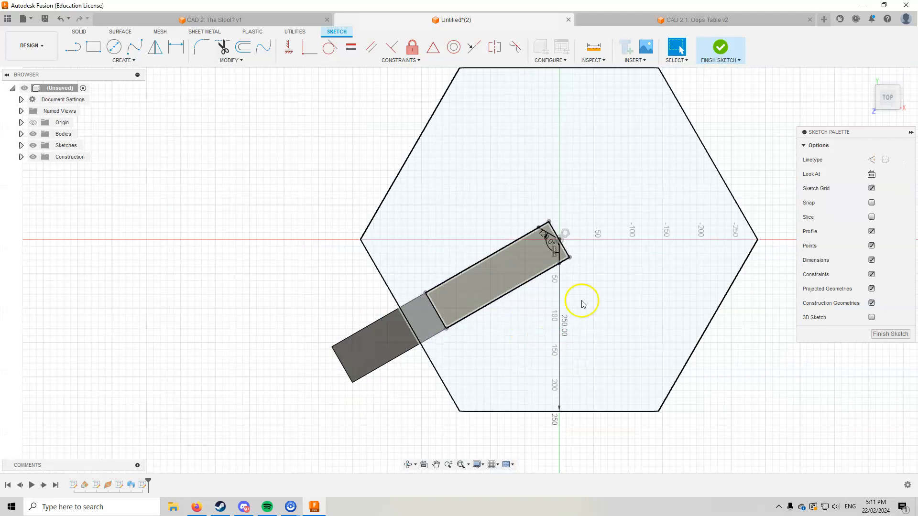
{"action": "scroll", "coordinate": [599, 81], "scroll_direction": "up", "scroll_amount": 1}
{"action": "double_click", "coordinate": [567, 117]}
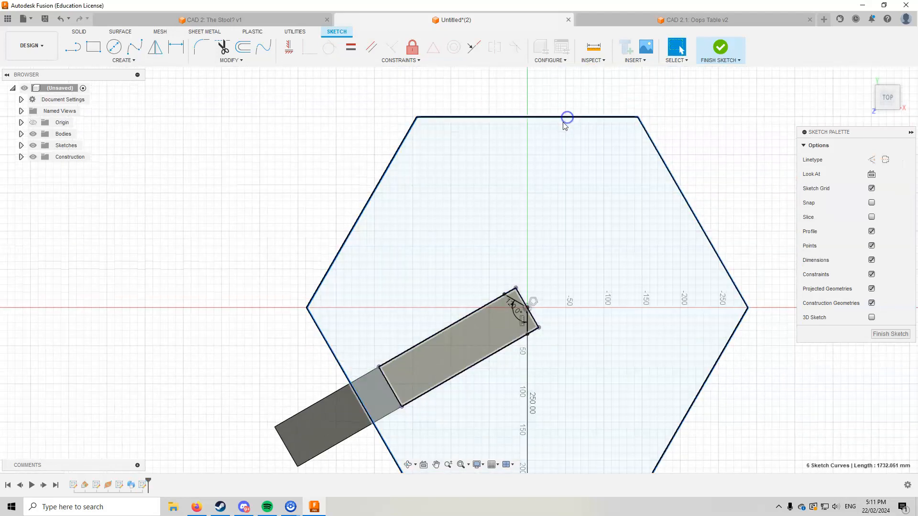
{"action": "left_click", "coordinate": [466, 88]}
{"action": "left_click", "coordinate": [492, 116]}
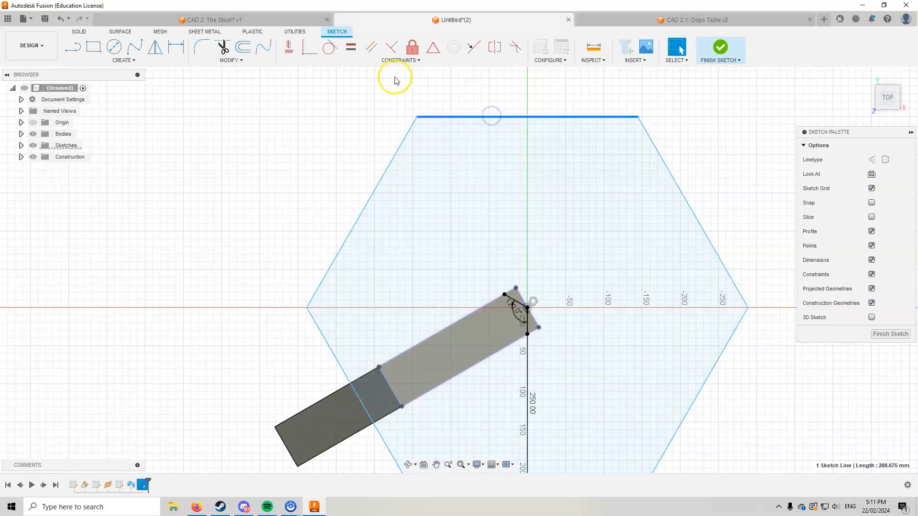
{"action": "left_click", "coordinate": [291, 49]}
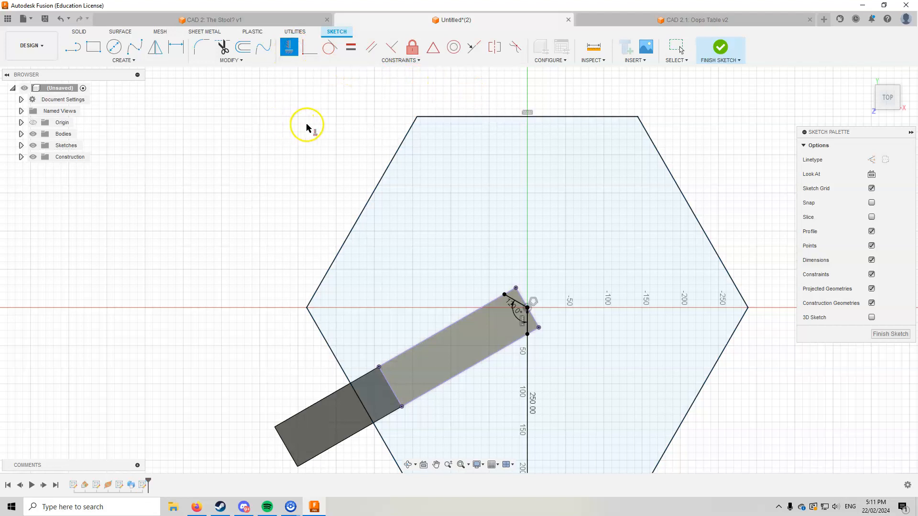
{"action": "scroll", "coordinate": [309, 127], "scroll_direction": "down", "scroll_amount": 1}
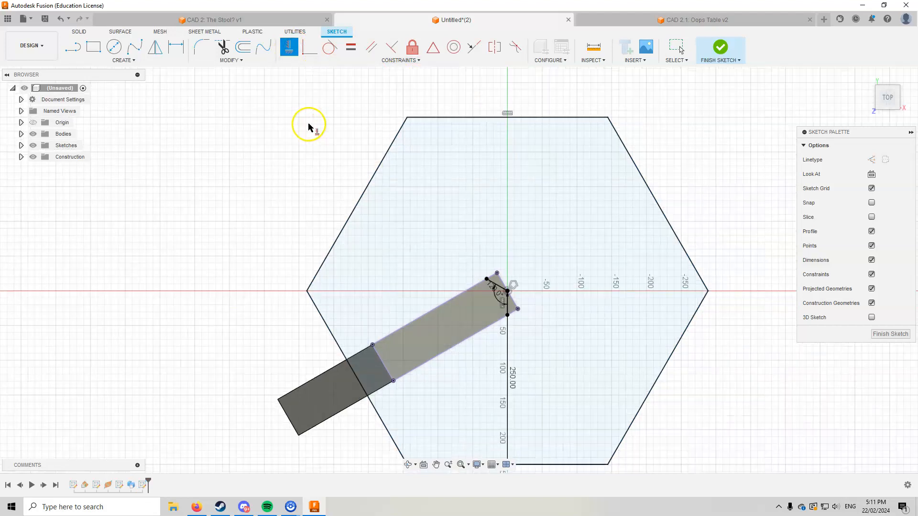
{"action": "left_click", "coordinate": [721, 48]}
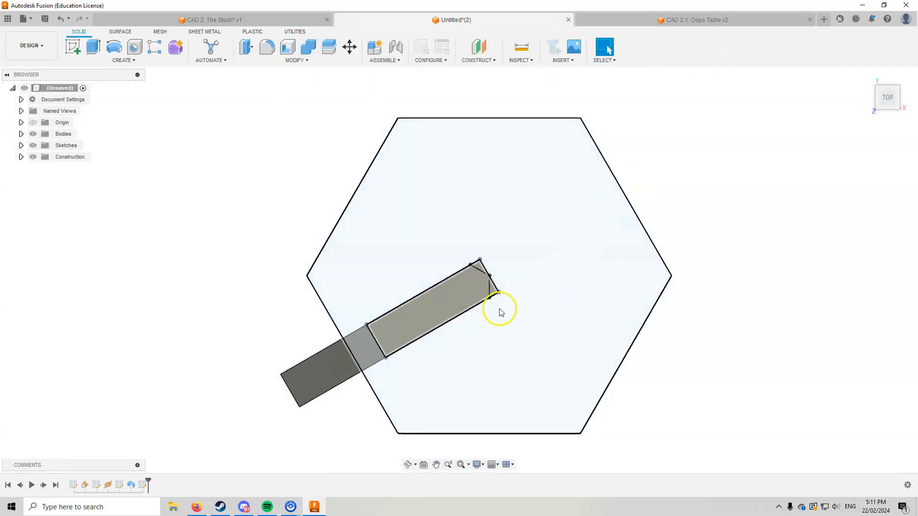
Step: Extrude the two corner profiles at the arm's inner end downward as a cut through both the upper and lower arms
{"action": "key", "text": "e"}
{"action": "scroll", "coordinate": [499, 310], "scroll_direction": "up", "scroll_amount": 5}
{"action": "left_click", "coordinate": [495, 276]}
{"action": "left_click", "coordinate": [468, 240]}
{"action": "scroll", "coordinate": [473, 291], "scroll_direction": "down", "scroll_amount": 3}
{"action": "middle_click_drag", "start_coordinate": [475, 299], "coordinate": [484, 259], "text": "shift"}
{"action": "left_click_drag", "start_coordinate": [463, 139], "coordinate": [477, 435]}
{"action": "left_click", "coordinate": [862, 282]}
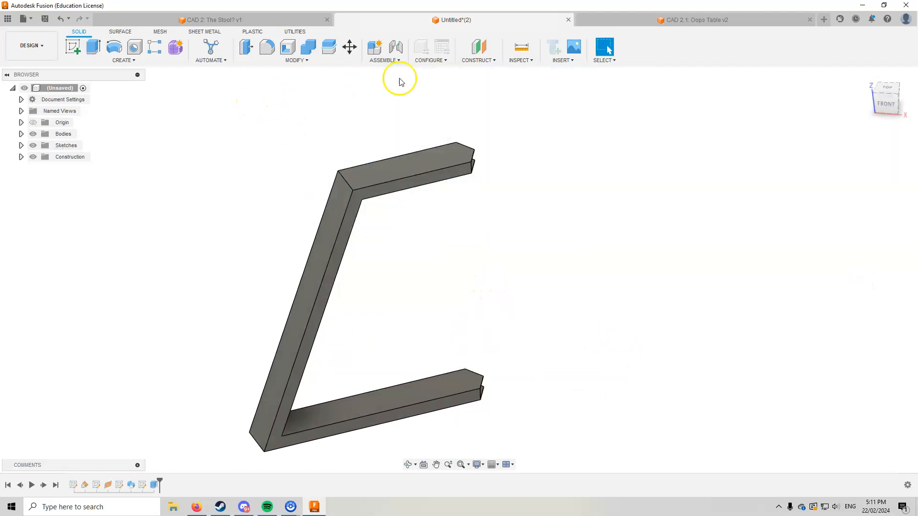
Step: Create a construction plane through three corner vertices of the leg's upper bend
{"action": "left_click", "coordinate": [489, 61]}
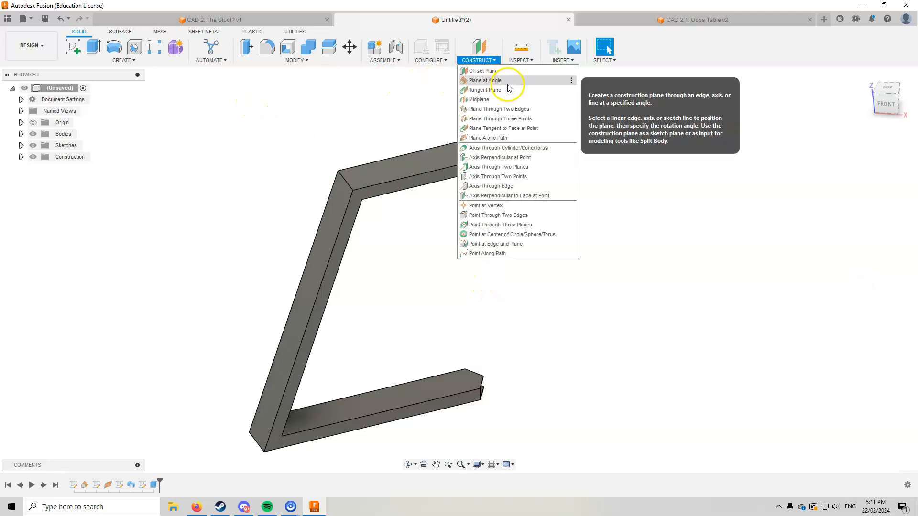
{"action": "left_click", "coordinate": [517, 120]}
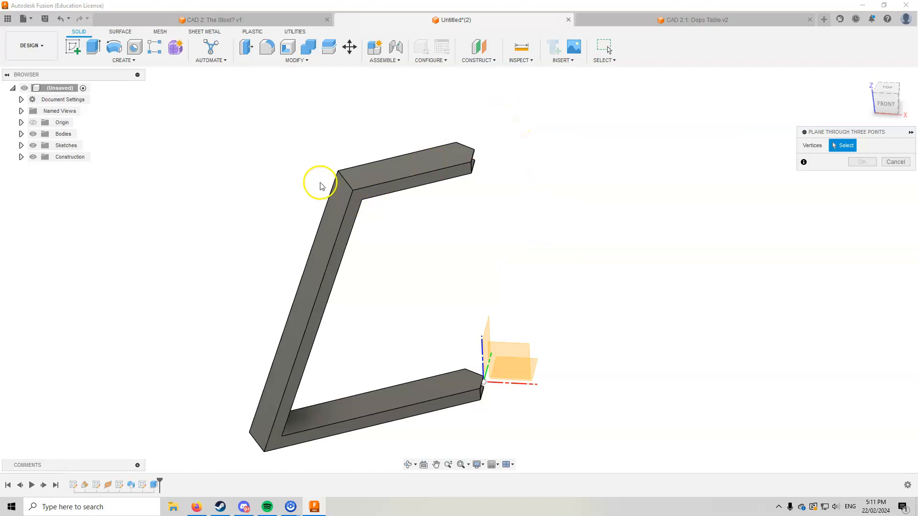
{"action": "scroll", "coordinate": [321, 186], "scroll_direction": "up", "scroll_amount": 4}
{"action": "left_click", "coordinate": [360, 166]}
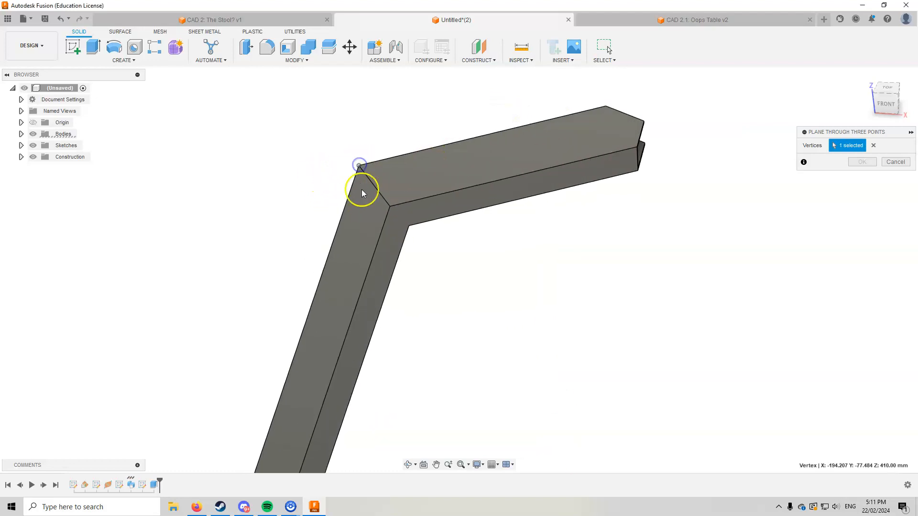
{"action": "left_click", "coordinate": [389, 207]}
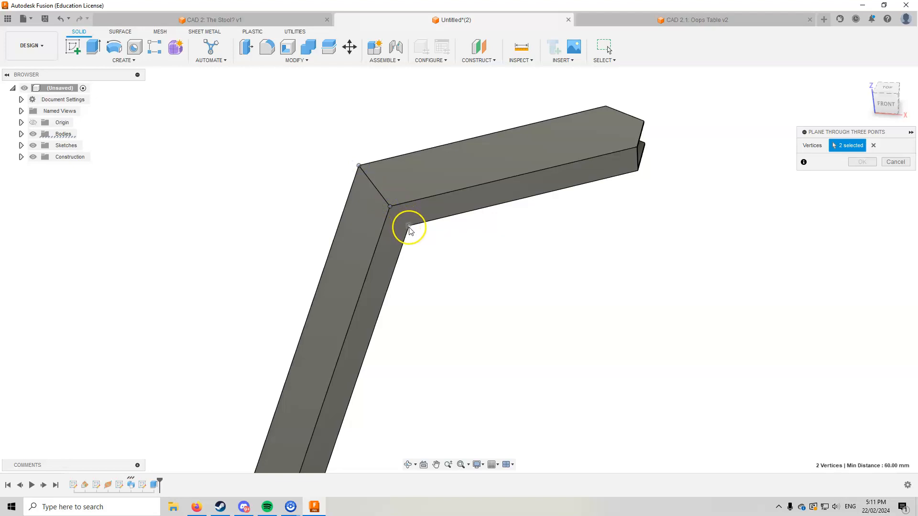
{"action": "left_click", "coordinate": [408, 226]}
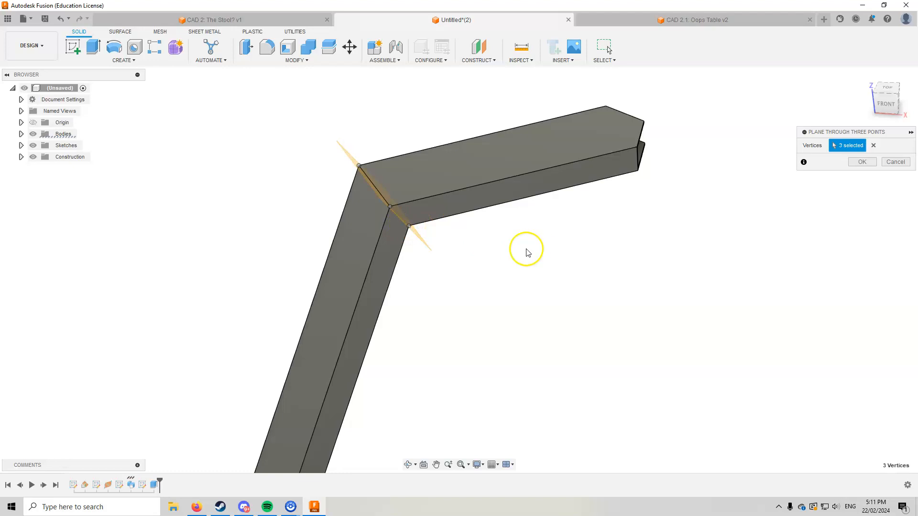
{"action": "left_click", "coordinate": [862, 161]}
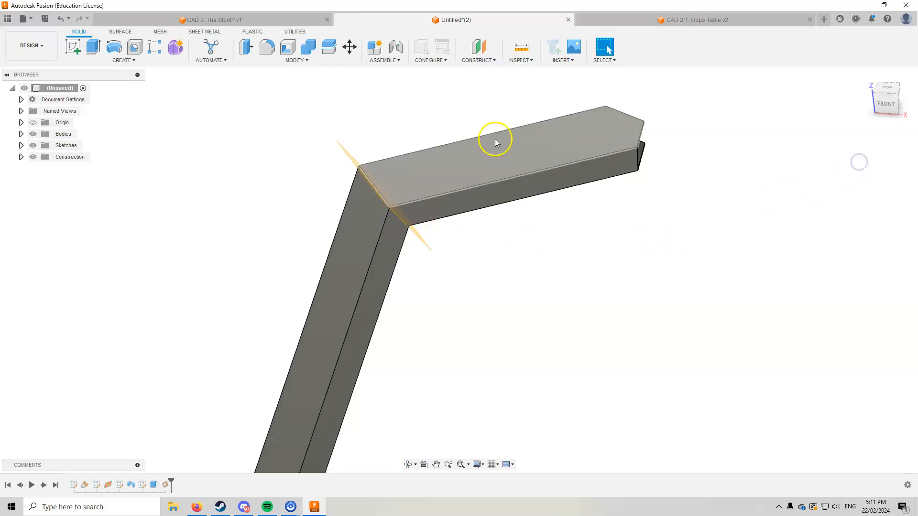
Step: Create a construction plane through three corner vertices of the leg's lower bend
{"action": "left_click", "coordinate": [483, 60]}
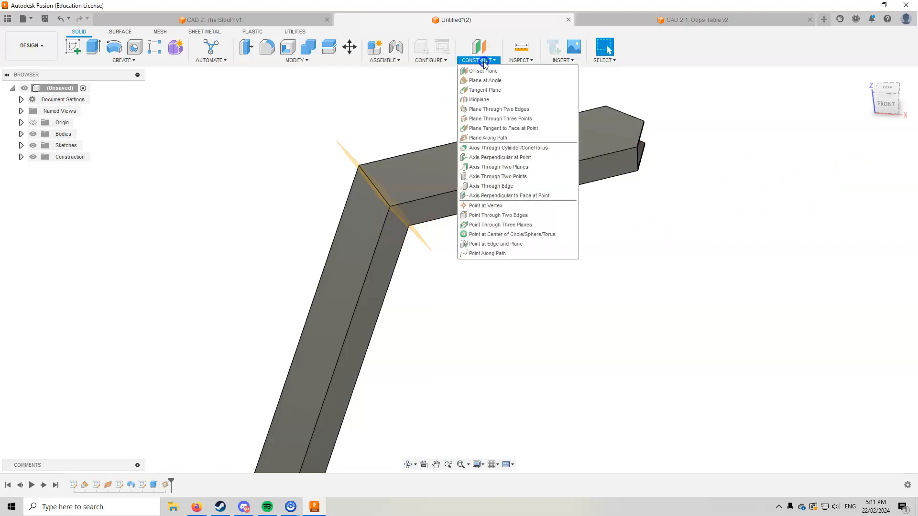
{"action": "left_click", "coordinate": [499, 118]}
{"action": "scroll", "coordinate": [472, 286], "scroll_direction": "down", "scroll_amount": 4}
{"action": "middle_click_drag", "start_coordinate": [466, 335], "coordinate": [570, 105]}
{"action": "scroll", "coordinate": [459, 297], "scroll_direction": "up", "scroll_amount": 4}
{"action": "left_click", "coordinate": [381, 366]}
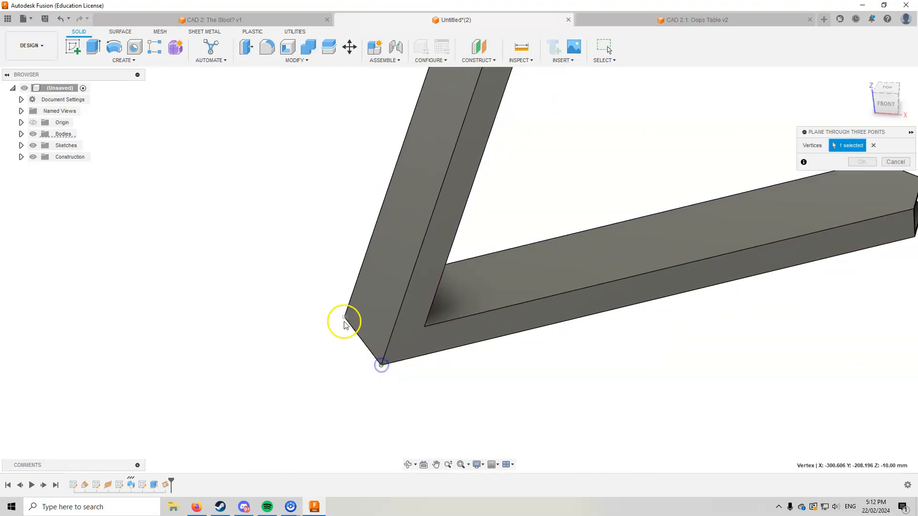
{"action": "left_click", "coordinate": [425, 327]}
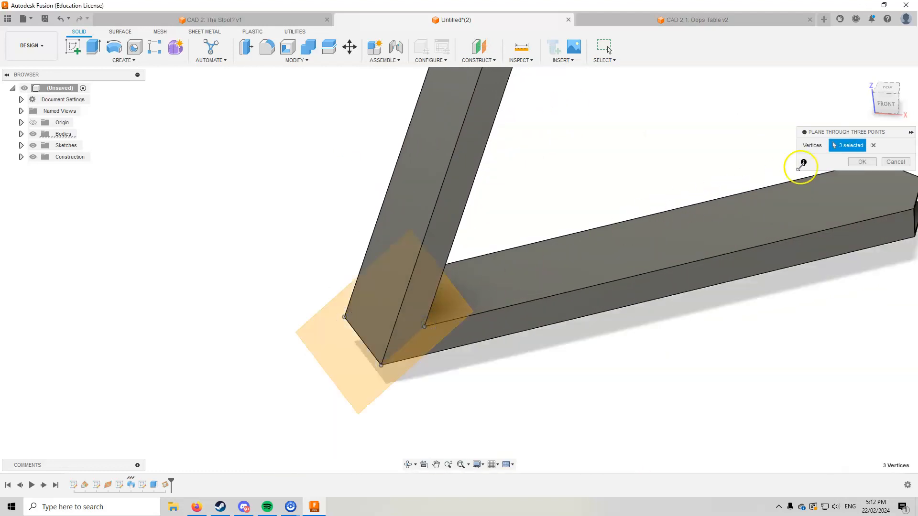
{"action": "left_click", "coordinate": [862, 162]}
Step: Split the leg body with the construction plane at the upper bend
{"action": "scroll", "coordinate": [644, 184], "scroll_direction": "down", "scroll_amount": 5}
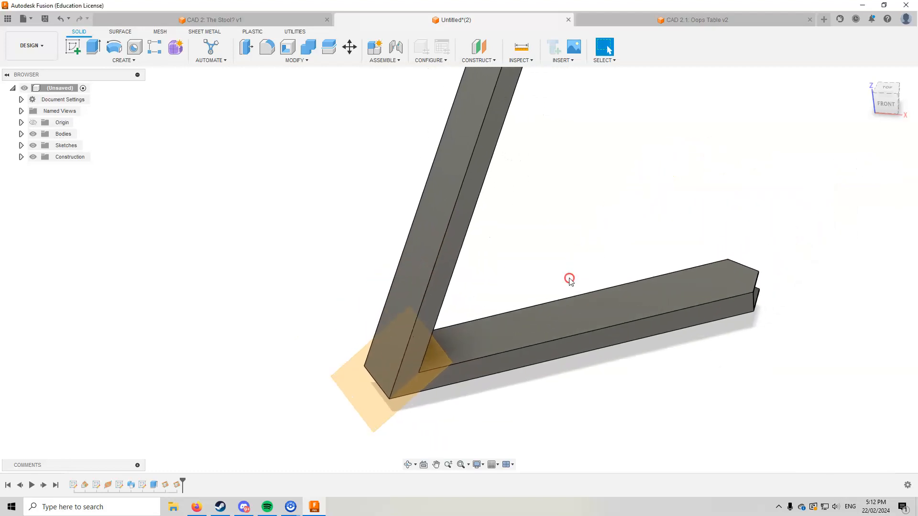
{"action": "scroll", "coordinate": [581, 223], "scroll_direction": "down", "scroll_amount": 2}
{"action": "middle_click_drag", "start_coordinate": [573, 229], "coordinate": [496, 295]}
{"action": "middle_click_drag", "start_coordinate": [402, 218], "coordinate": [418, 202], "text": "shift"}
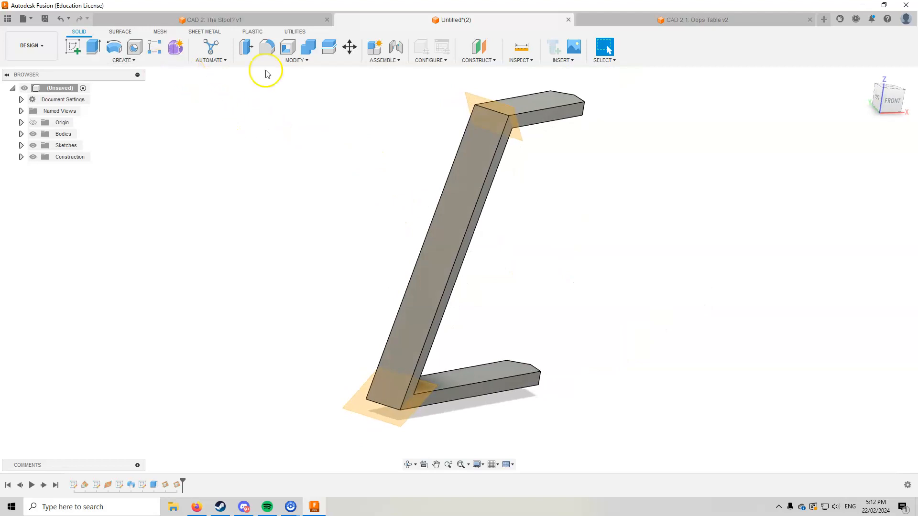
{"action": "left_click", "coordinate": [330, 51]}
{"action": "left_click", "coordinate": [481, 181]}
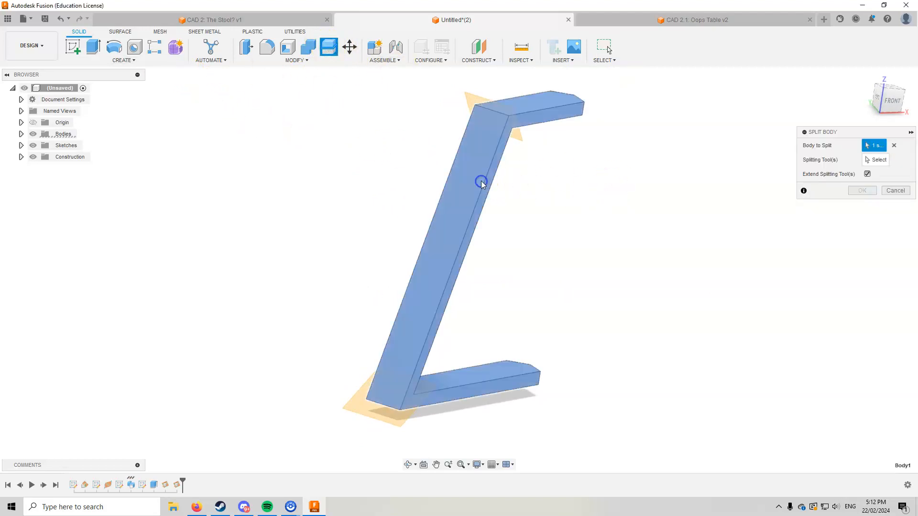
{"action": "left_click", "coordinate": [878, 164]}
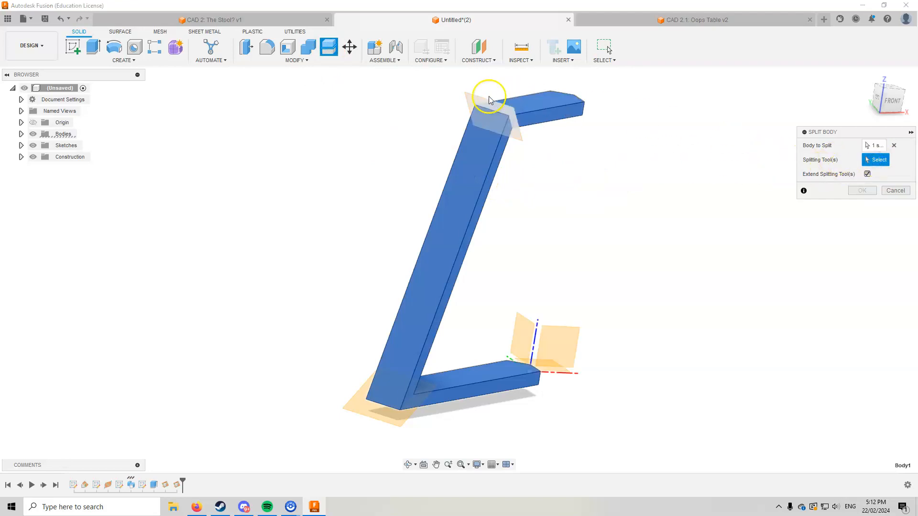
{"action": "left_click", "coordinate": [471, 99]}
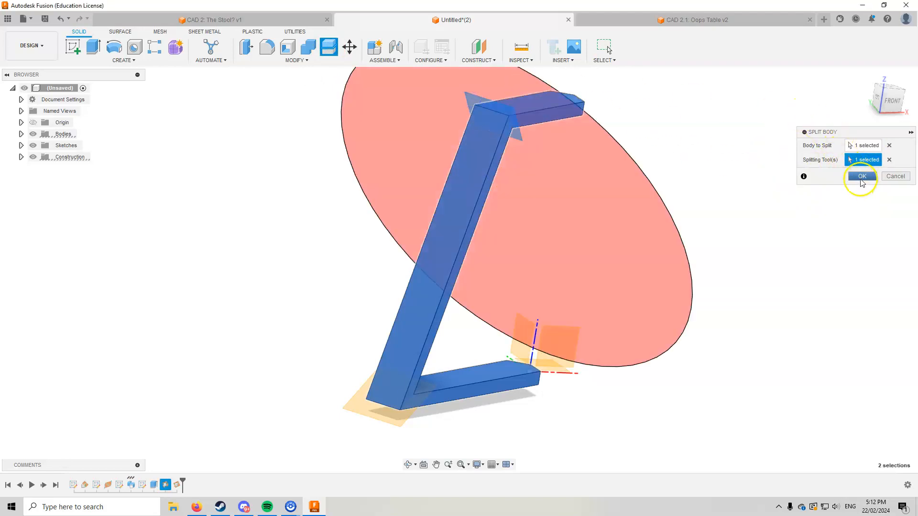
{"action": "left_click", "coordinate": [862, 177]}
Step: Split the body containing the sloped leg and lower arm with the construction plane at the lower bend
{"action": "left_click", "coordinate": [329, 48]}
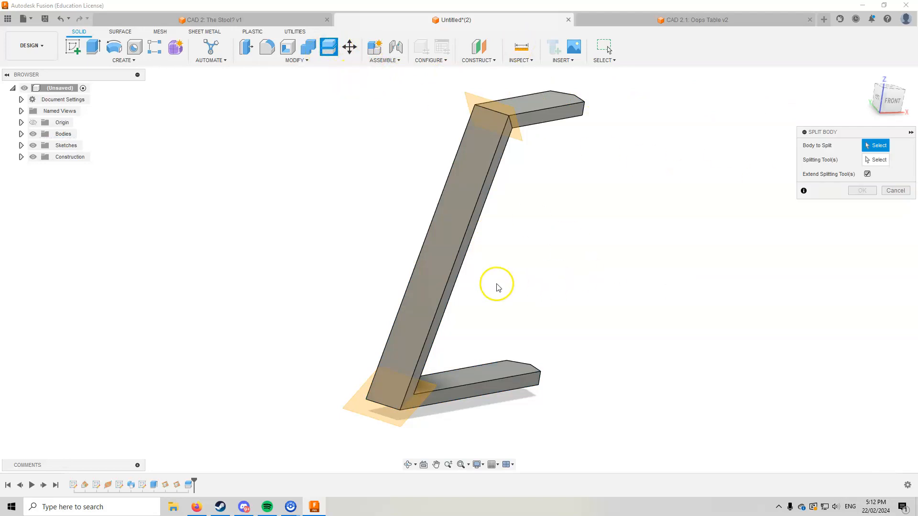
{"action": "left_click", "coordinate": [449, 268]}
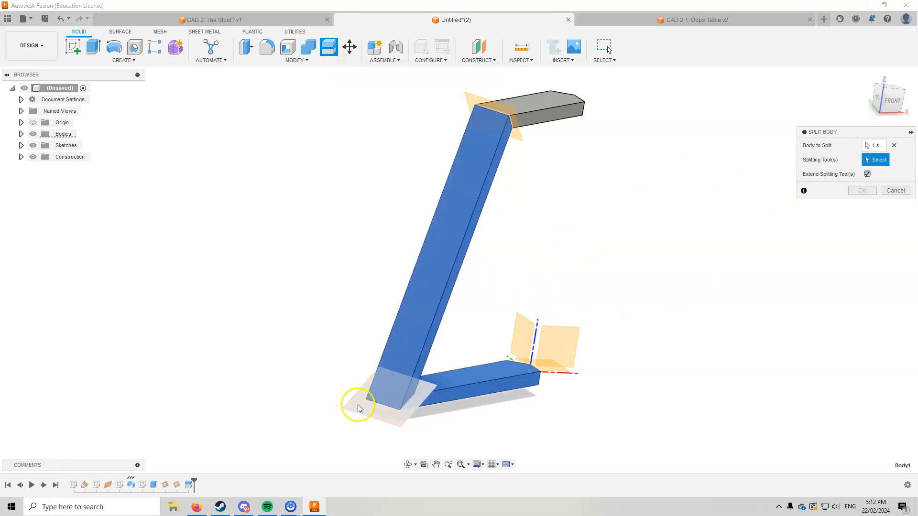
{"action": "left_click", "coordinate": [358, 404]}
{"action": "left_click", "coordinate": [863, 176]}
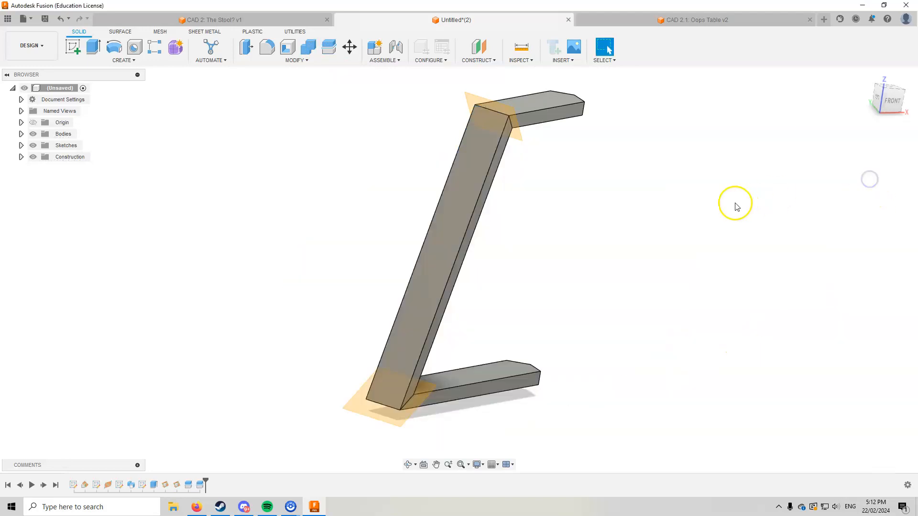
Step: Hide the two bend construction planes, Plane3 and Plane4
{"action": "left_click", "coordinate": [19, 156]}
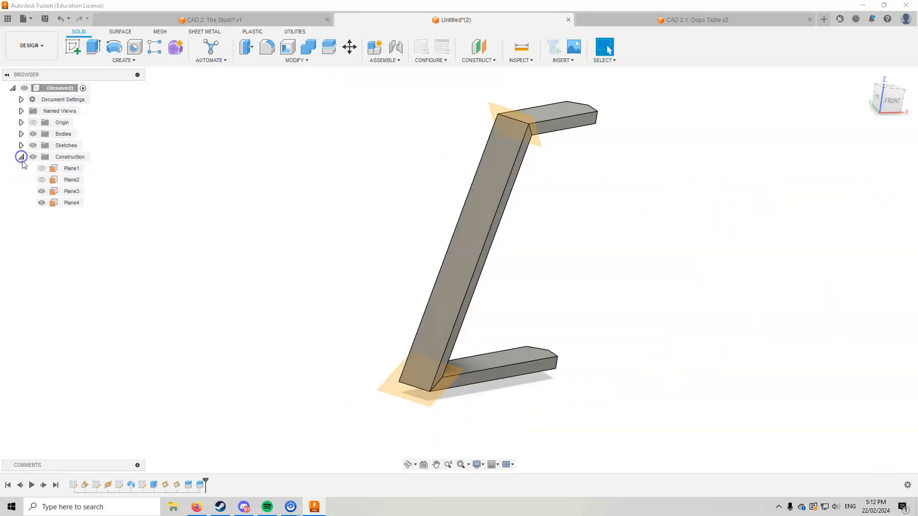
{"action": "left_click", "coordinate": [42, 191]}
{"action": "left_click", "coordinate": [42, 203]}
{"action": "scroll", "coordinate": [319, 246], "scroll_direction": "down", "scroll_amount": 2}
{"action": "middle_click_drag", "start_coordinate": [319, 246], "coordinate": [288, 248], "text": "shift"}
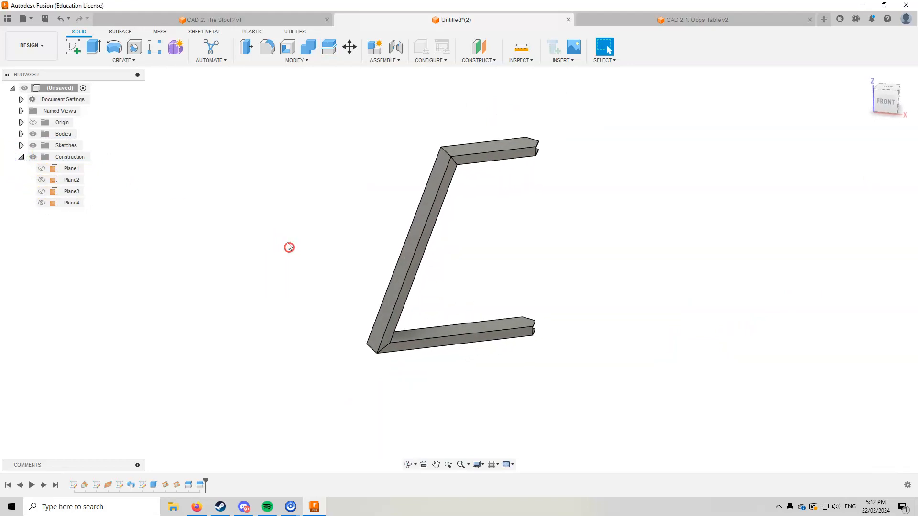
{"action": "scroll", "coordinate": [460, 162], "scroll_direction": "up", "scroll_amount": 5}
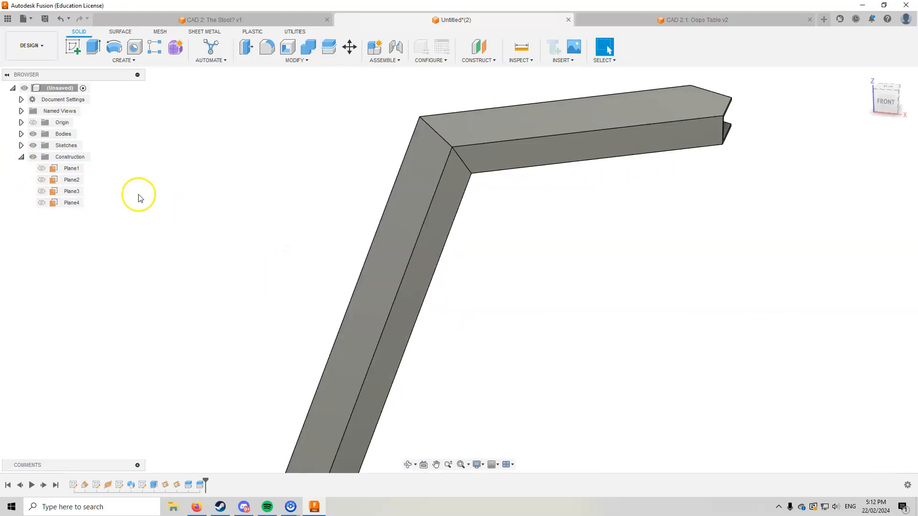
Step: Hide and reshow the first leg body to check that the leg is split into separate bodies
{"action": "left_click", "coordinate": [21, 134]}
{"action": "left_click", "coordinate": [42, 146]}
{"action": "middle_click_drag", "start_coordinate": [275, 248], "coordinate": [388, 372], "text": "shift"}
{"action": "left_click", "coordinate": [41, 145]}
{"action": "mouse_move", "coordinate": [213, 209]}
{"action": "middle_mouse_down", "text": "shift"}
{"action": "mouse_move", "coordinate": [270, 250]}
{"action": "mouse_move", "coordinate": [338, 242]}
{"action": "mouse_move", "coordinate": [323, 263]}
{"action": "mouse_move", "coordinate": [502, 272]}
{"action": "mouse_move", "coordinate": [404, 260]}
{"action": "middle_mouse_up", "text": "shift"}
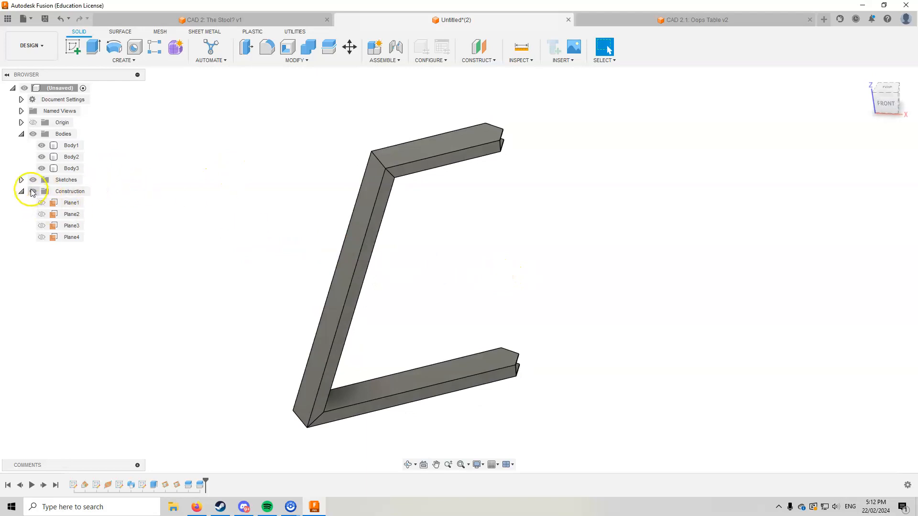
Step: Show Sketch2 and select its dashed vertical centre line at the open ends of the leg arms
{"action": "left_click", "coordinate": [21, 180]}
{"action": "left_click", "coordinate": [42, 202]}
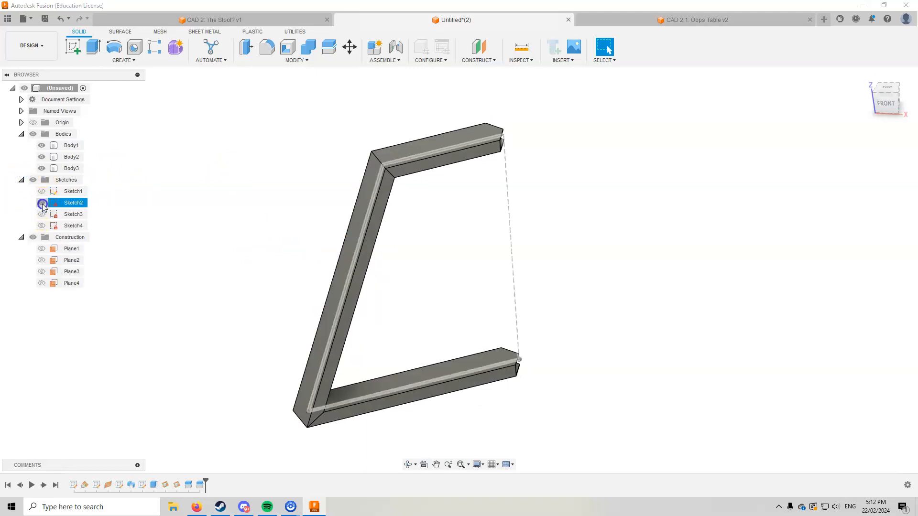
{"action": "left_click", "coordinate": [513, 263]}
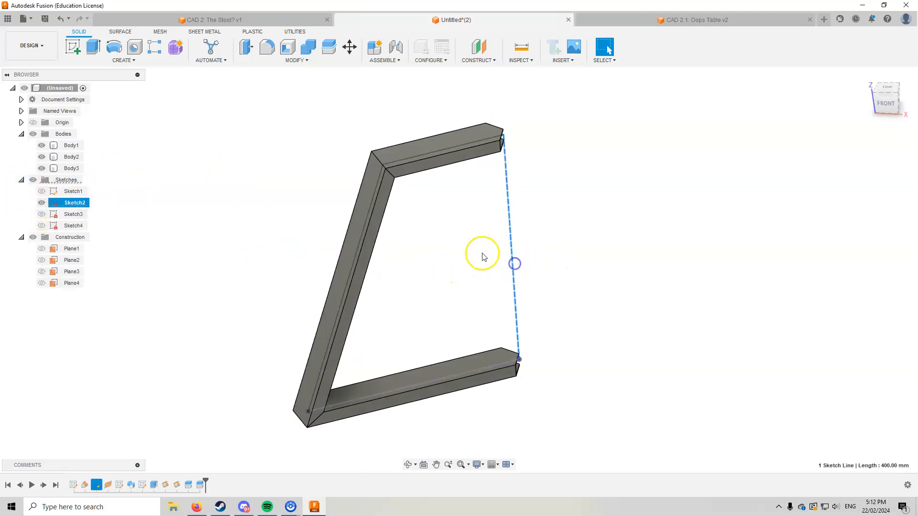
{"action": "middle_click_drag", "start_coordinate": [570, 276], "coordinate": [564, 285], "text": "shift"}
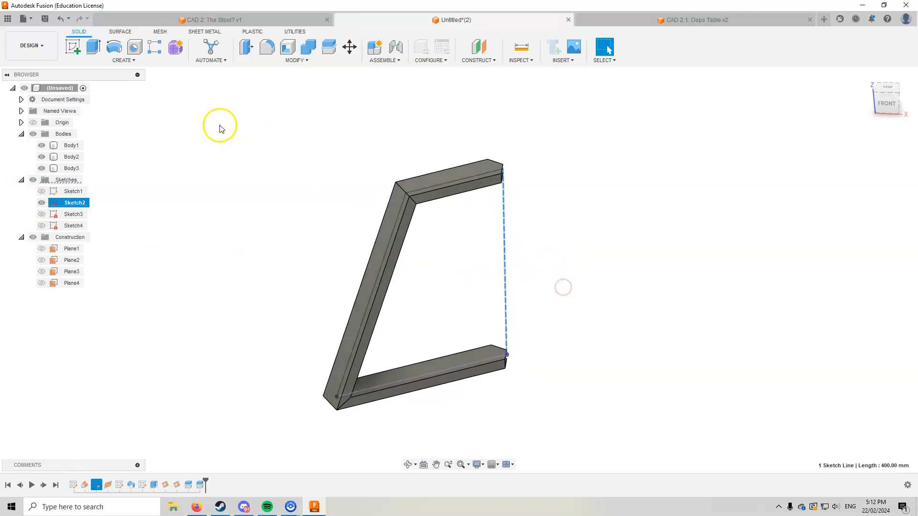
Step: Circular-pattern the three leg bodies around Sketch2's vertical centre line with full distribution and a quantity of 3
{"action": "left_click", "coordinate": [158, 48]}
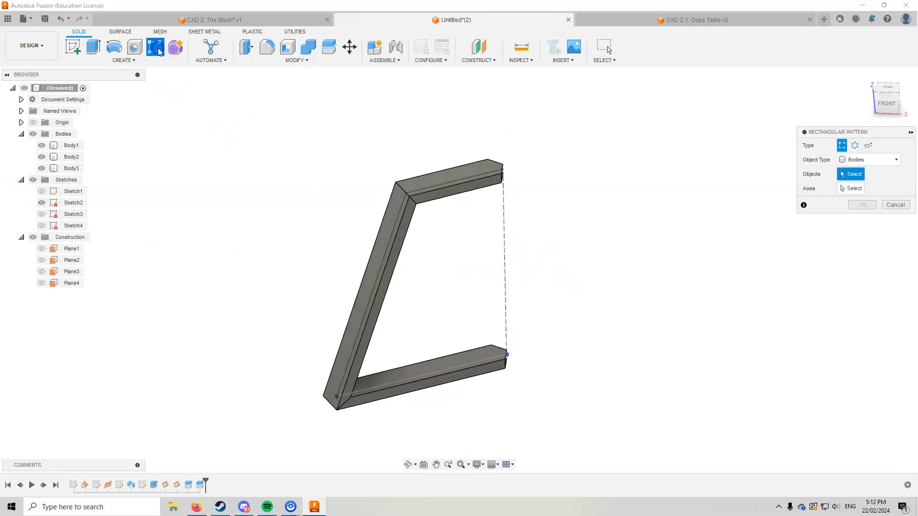
{"action": "left_click", "coordinate": [856, 147]}
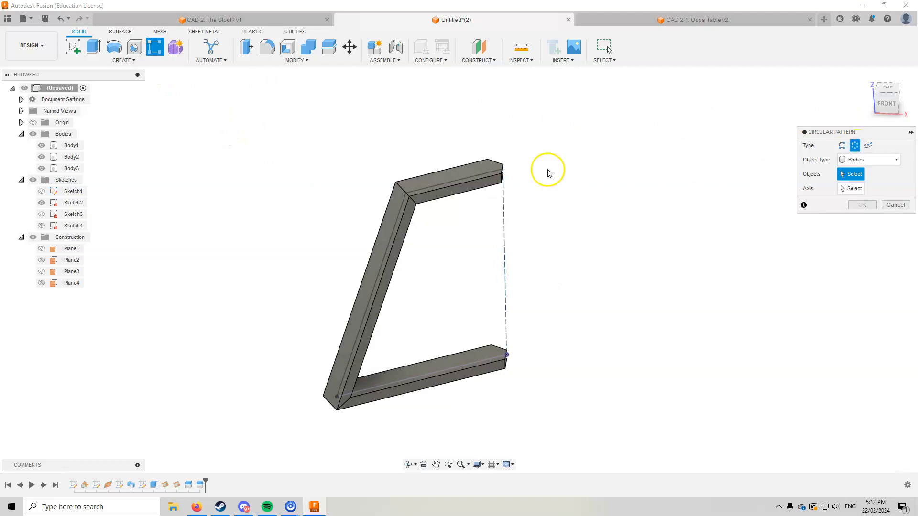
{"action": "left_click", "coordinate": [454, 180]}
{"action": "left_click", "coordinate": [396, 267]}
{"action": "left_click", "coordinate": [439, 377]}
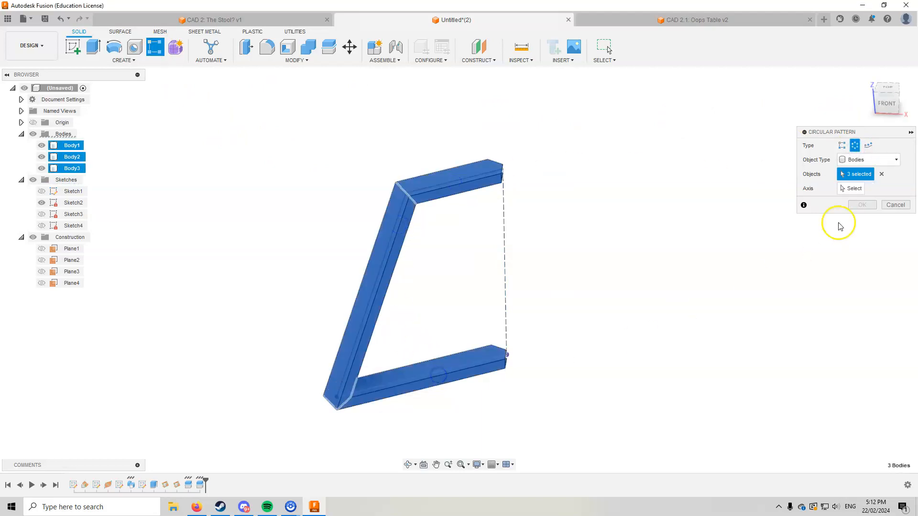
{"action": "left_click", "coordinate": [850, 189]}
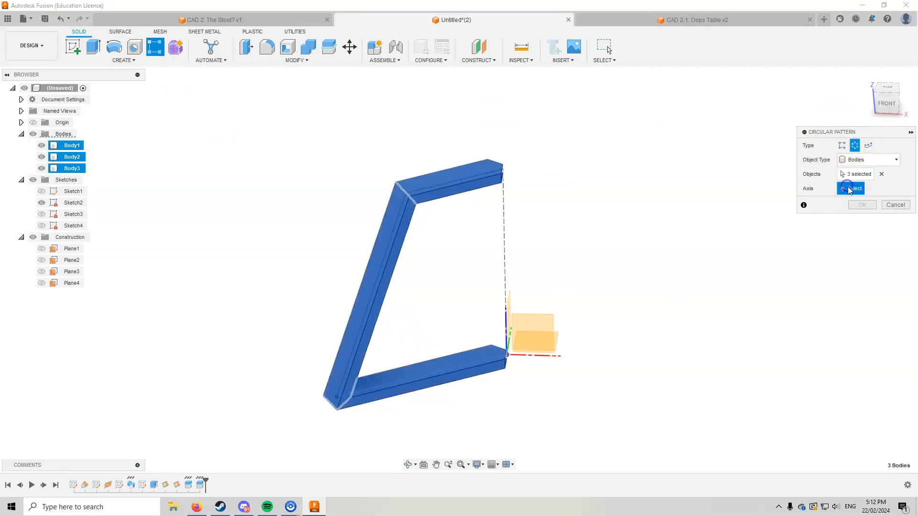
{"action": "left_click", "coordinate": [505, 248]}
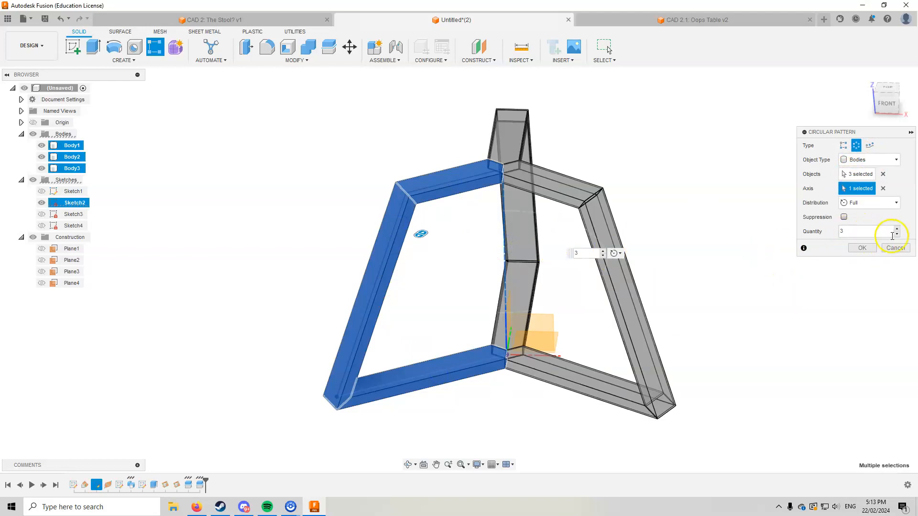
{"action": "left_click", "coordinate": [898, 228]}
{"action": "left_click", "coordinate": [897, 234]}
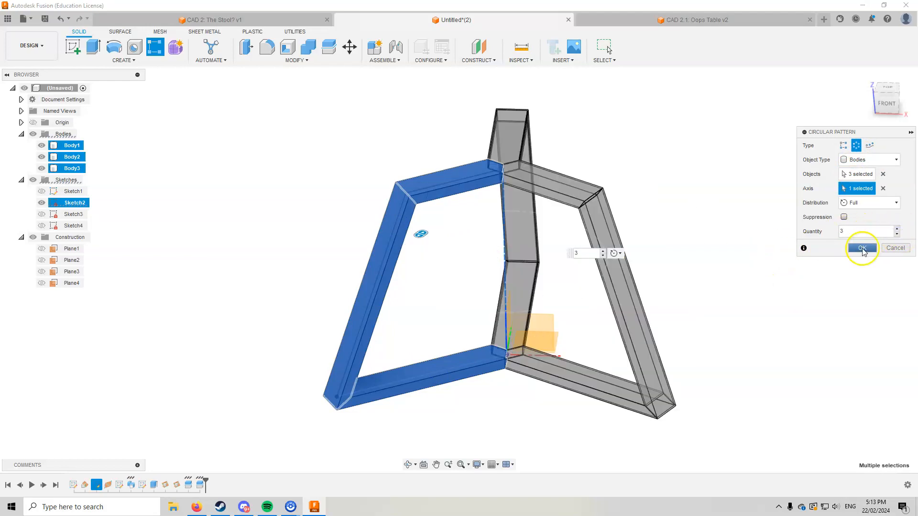
{"action": "left_click", "coordinate": [862, 248]}
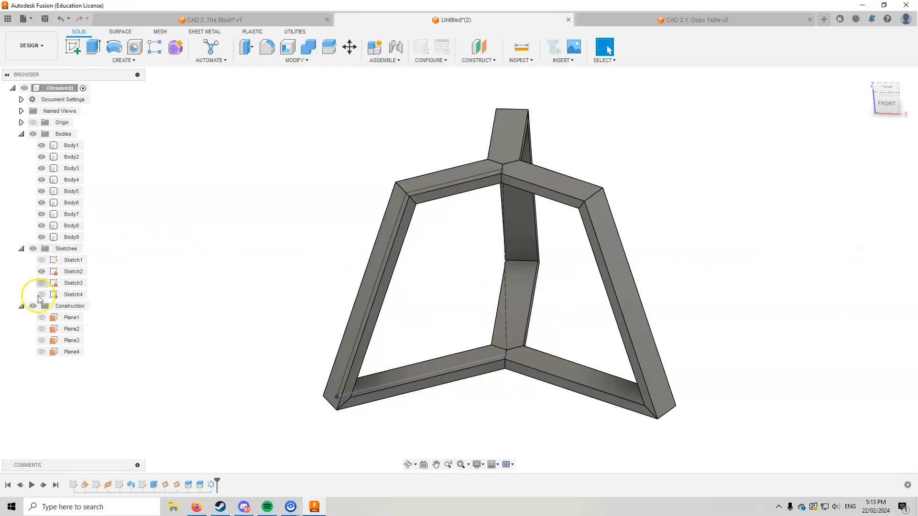
Step: Hide Sketch2 and show Sketch4 with the hexagonal top outline
{"action": "left_click", "coordinate": [42, 272]}
{"action": "mouse_move", "coordinate": [282, 232]}
{"action": "middle_mouse_down", "text": "shift"}
{"action": "mouse_move", "coordinate": [550, 248]}
{"action": "mouse_move", "coordinate": [373, 274]}
{"action": "mouse_move", "coordinate": [348, 287]}
{"action": "mouse_move", "coordinate": [364, 286]}
{"action": "mouse_move", "coordinate": [243, 289]}
{"action": "middle_mouse_up", "text": "shift"}
{"action": "middle_click_drag", "start_coordinate": [186, 279], "coordinate": [225, 291]}
{"action": "left_click", "coordinate": [42, 295]}
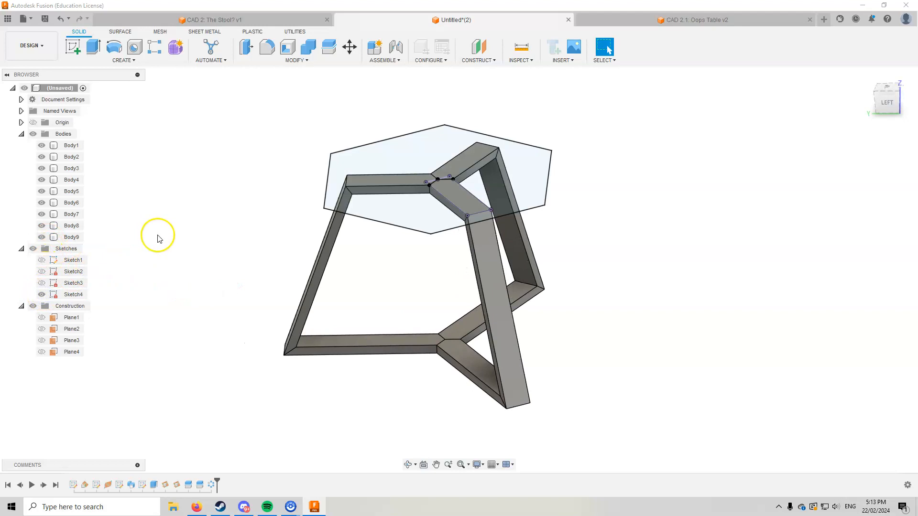
Step: Extrude all four profiles within the Sketch4 hexagon 25 mm upward as a new body for the stool top
{"action": "key", "text": "e"}
{"action": "left_click", "coordinate": [420, 208]}
{"action": "scroll", "coordinate": [410, 203], "scroll_direction": "up", "scroll_amount": 3}
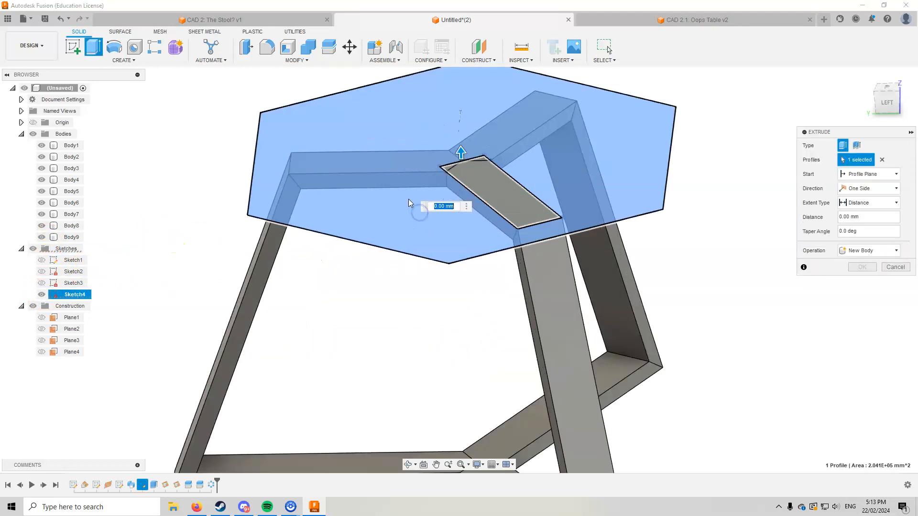
{"action": "scroll", "coordinate": [410, 201], "scroll_direction": "up", "scroll_amount": 1}
{"action": "left_click", "coordinate": [498, 177]}
{"action": "middle_click_drag", "start_coordinate": [490, 174], "coordinate": [513, 277]}
{"action": "scroll", "coordinate": [507, 266], "scroll_direction": "up", "scroll_amount": 8}
{"action": "left_click", "coordinate": [544, 267]}
{"action": "left_click", "coordinate": [411, 303]}
{"action": "scroll", "coordinate": [410, 306], "scroll_direction": "down", "scroll_amount": 5}
{"action": "type", "text": "25"}
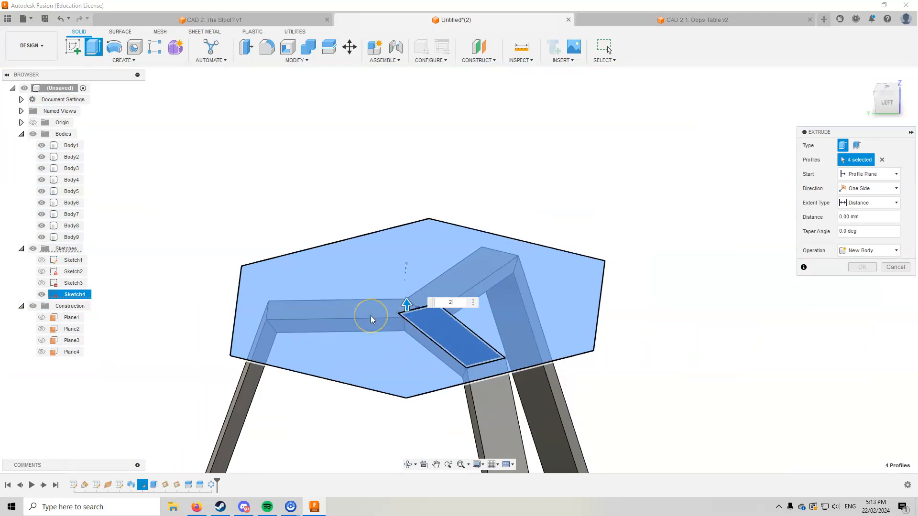
{"action": "left_click", "coordinate": [878, 253]}
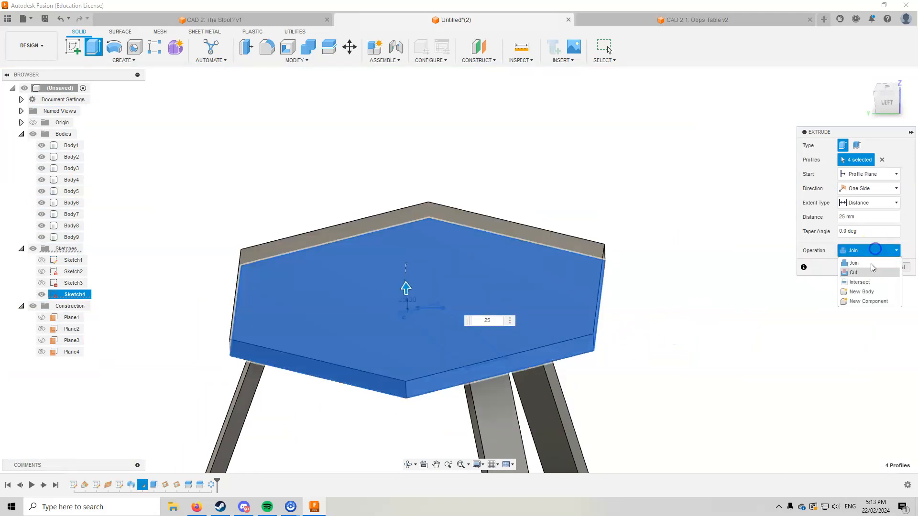
{"action": "left_click", "coordinate": [866, 291]}
{"action": "left_click", "coordinate": [864, 267]}
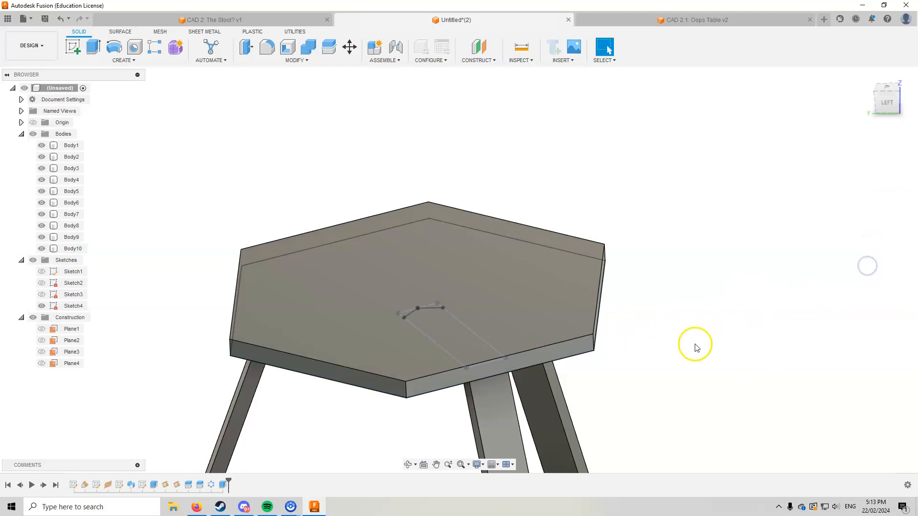
Step: Hide Sketch4 and chamfer the underside face of the hexagonal top with an equal distance of 10 mm
{"action": "middle_click_drag", "start_coordinate": [696, 344], "coordinate": [713, 293], "text": "shift"}
{"action": "left_click", "coordinate": [42, 306]}
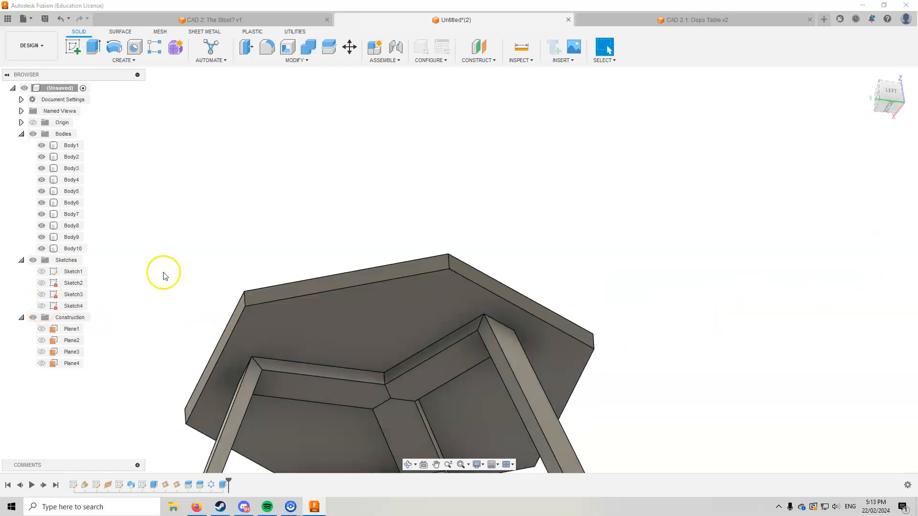
{"action": "middle_click_drag", "start_coordinate": [219, 273], "coordinate": [270, 182]}
{"action": "key", "text": "f"}
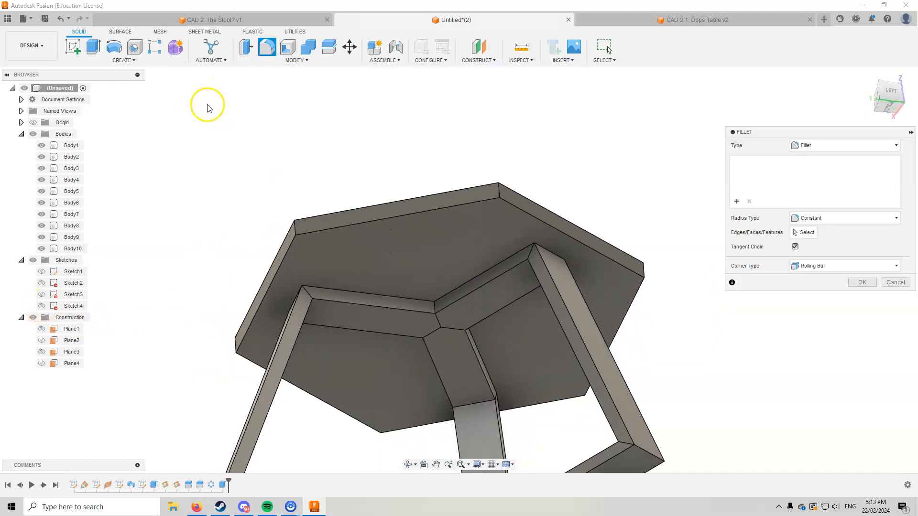
{"action": "key", "text": "Escape"}
{"action": "left_click", "coordinate": [277, 67]}
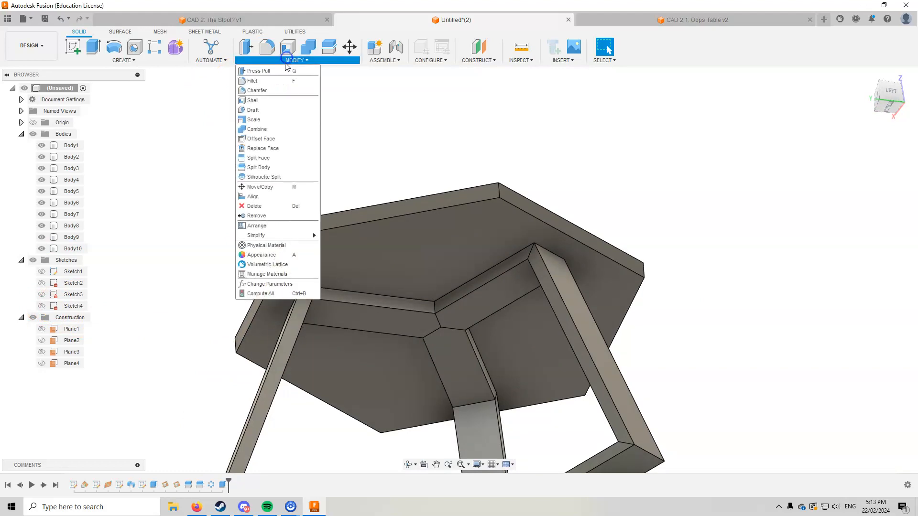
{"action": "left_click", "coordinate": [279, 90]}
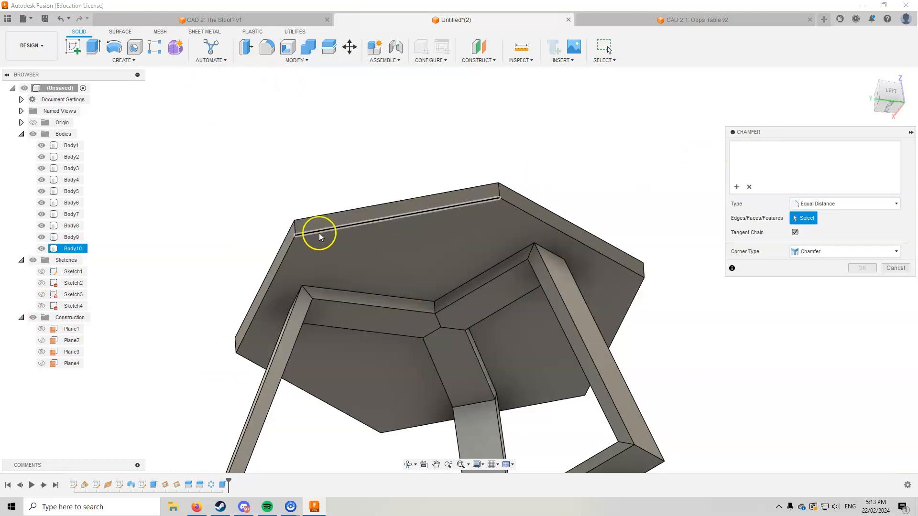
{"action": "left_click", "coordinate": [428, 263]}
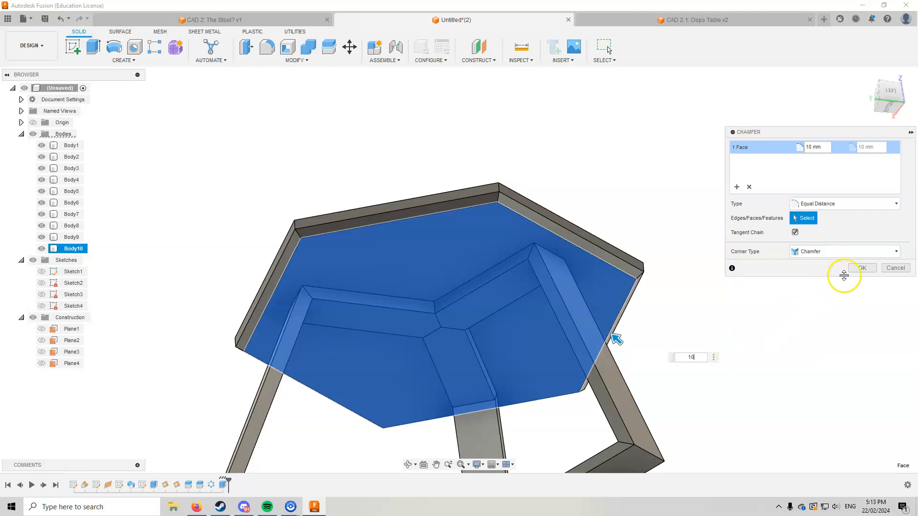
{"action": "left_click", "coordinate": [862, 268]}
{"action": "left_click_drag", "start_coordinate": [718, 271], "coordinate": [368, 291]}
{"action": "key", "text": "Escape"}
{"action": "middle_click_drag", "start_coordinate": [368, 290], "coordinate": [339, 288]}
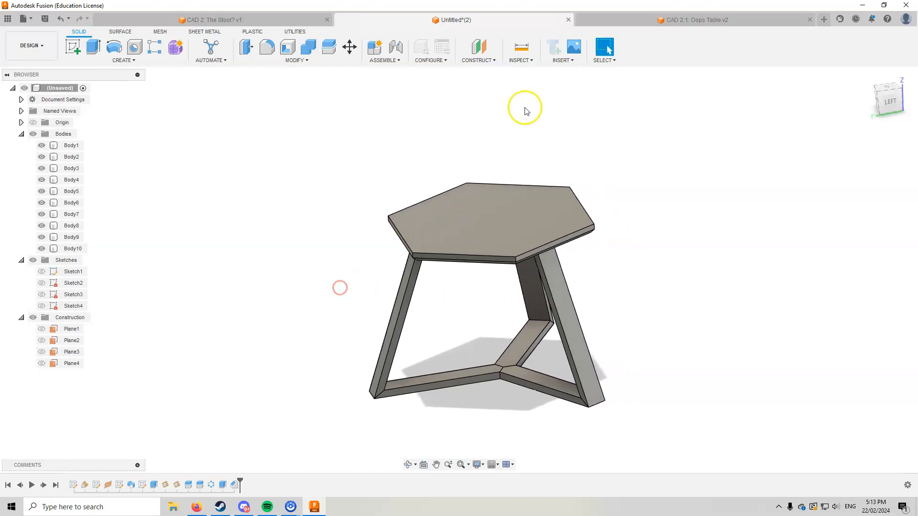
Step: Preview a section analysis through an origin plane to examine the inside of the leg frame
{"action": "left_click", "coordinate": [532, 61]}
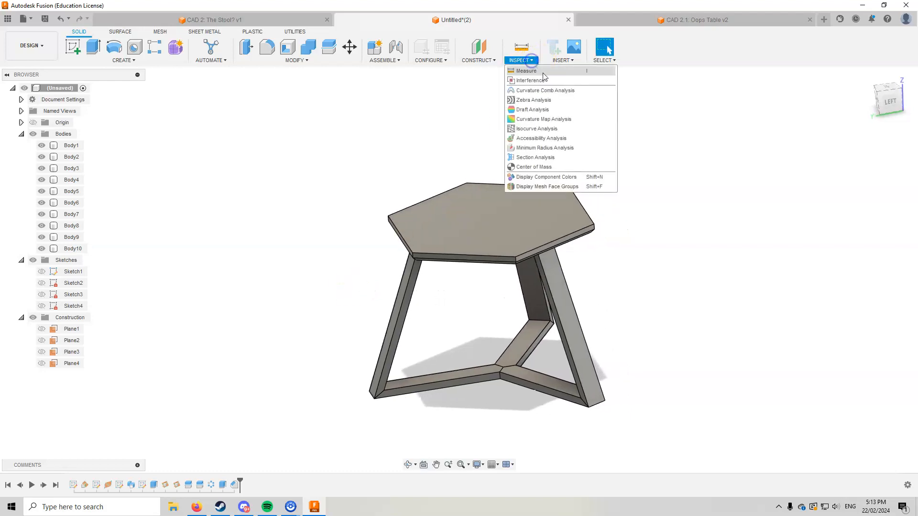
{"action": "left_click", "coordinate": [548, 159]}
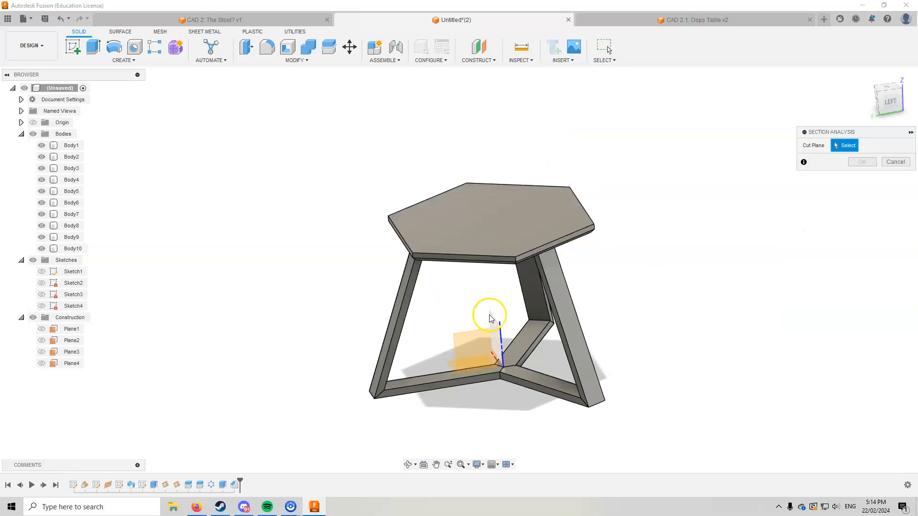
{"action": "left_click", "coordinate": [452, 366]}
{"action": "middle_click_drag", "start_coordinate": [469, 348], "coordinate": [484, 375], "text": "shift"}
{"action": "mouse_move", "coordinate": [472, 376]}
{"action": "left_mouse_down"}
{"action": "mouse_move", "coordinate": [482, 379]}
{"action": "mouse_move", "coordinate": [459, 374]}
{"action": "mouse_move", "coordinate": [480, 378]}
{"action": "left_mouse_up"}
{"action": "left_click", "coordinate": [735, 279]}
{"action": "left_click", "coordinate": [887, 249]}
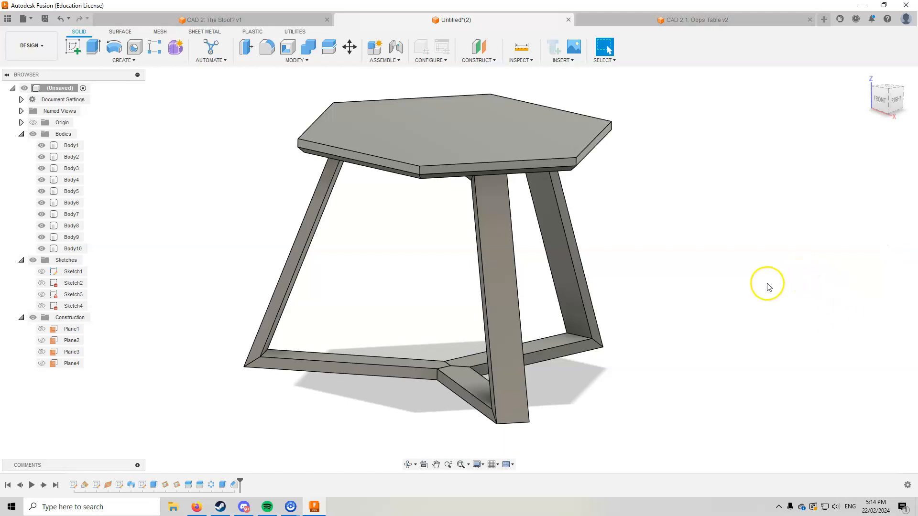
Step: Switch to the CAD 2.1: Oops Table v2 design and roll its history back to the first sketch
{"action": "left_click", "coordinate": [710, 24]}
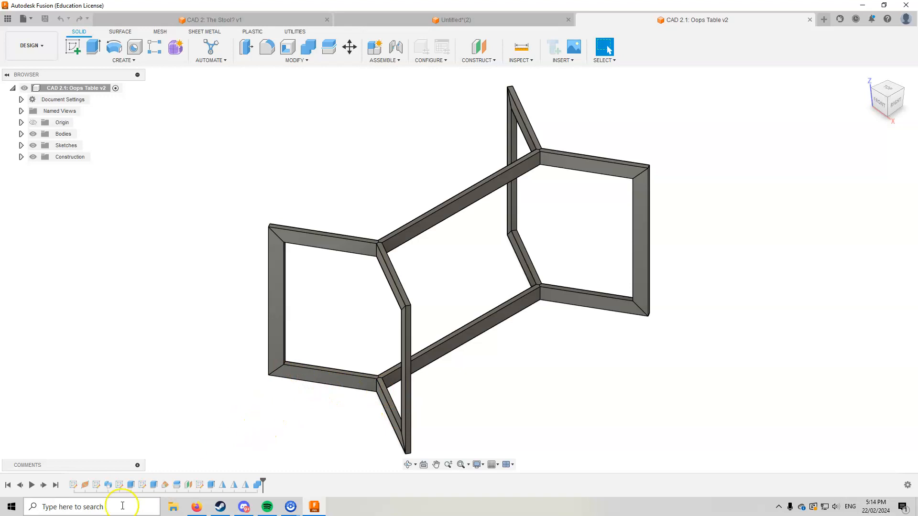
{"action": "left_click_drag", "start_coordinate": [261, 480], "coordinate": [79, 486]}
{"action": "left_click", "coordinate": [73, 486]}
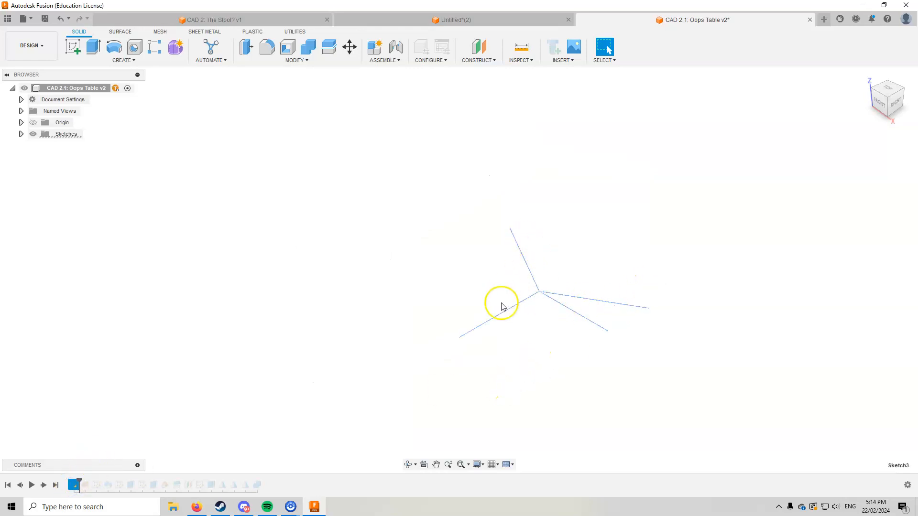
Step: Roll the table's history forward past Sketch4, show Sketch3 and Sketch4 for review, and hide Sketch3 again
{"action": "left_click_drag", "start_coordinate": [81, 479], "coordinate": [104, 480]}
{"action": "left_click", "coordinate": [21, 134]}
{"action": "left_click", "coordinate": [41, 146]}
{"action": "left_click", "coordinate": [42, 157]}
{"action": "left_click", "coordinate": [614, 272]}
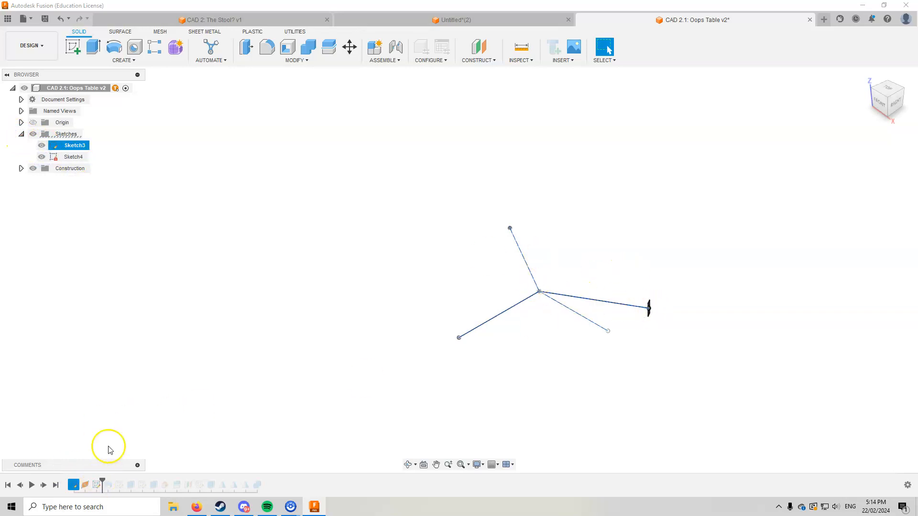
{"action": "left_click", "coordinate": [43, 146]}
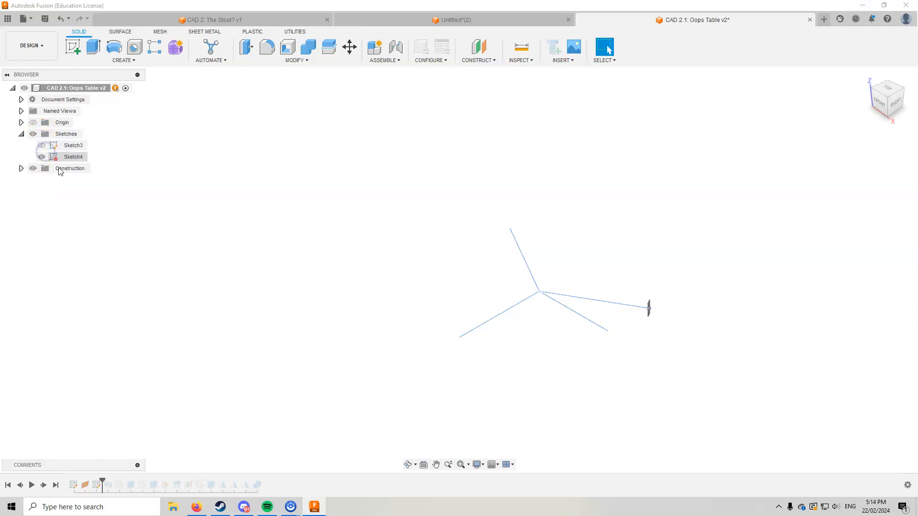
Step: Roll the history forward past Sketch5, show it in place of Sketch4, and examine the joint where the arms meet
{"action": "left_click_drag", "start_coordinate": [102, 479], "coordinate": [124, 480]}
{"action": "left_click", "coordinate": [42, 180]}
{"action": "left_click", "coordinate": [42, 168]}
{"action": "mouse_move", "coordinate": [355, 338]}
{"action": "middle_mouse_down", "text": "shift"}
{"action": "mouse_move", "coordinate": [338, 357]}
{"action": "mouse_move", "coordinate": [359, 352]}
{"action": "middle_mouse_up", "text": "shift"}
{"action": "scroll", "coordinate": [644, 277], "scroll_direction": "up", "scroll_amount": 4}
{"action": "scroll", "coordinate": [436, 308], "scroll_direction": "up", "scroll_amount": 6}
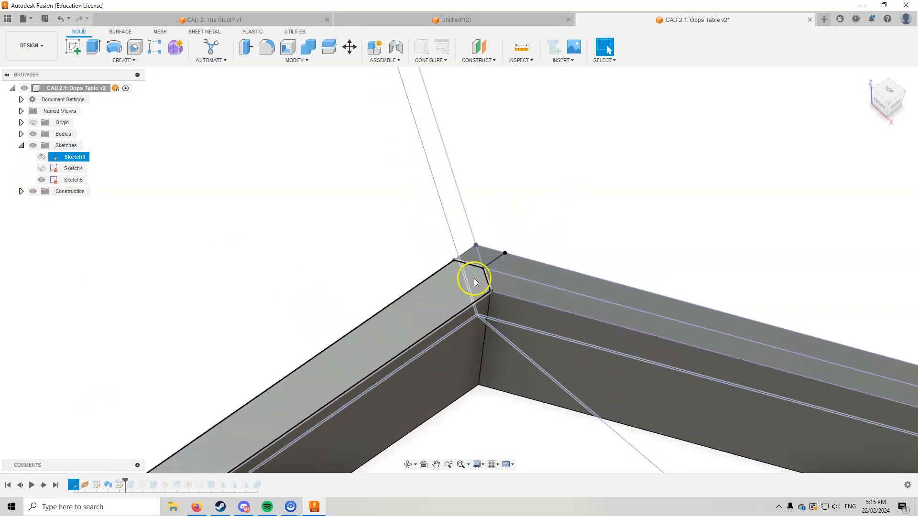
{"action": "middle_click_drag", "start_coordinate": [497, 336], "coordinate": [454, 330], "text": "shift"}
{"action": "middle_click_drag", "start_coordinate": [462, 366], "coordinate": [425, 338], "text": "shift"}
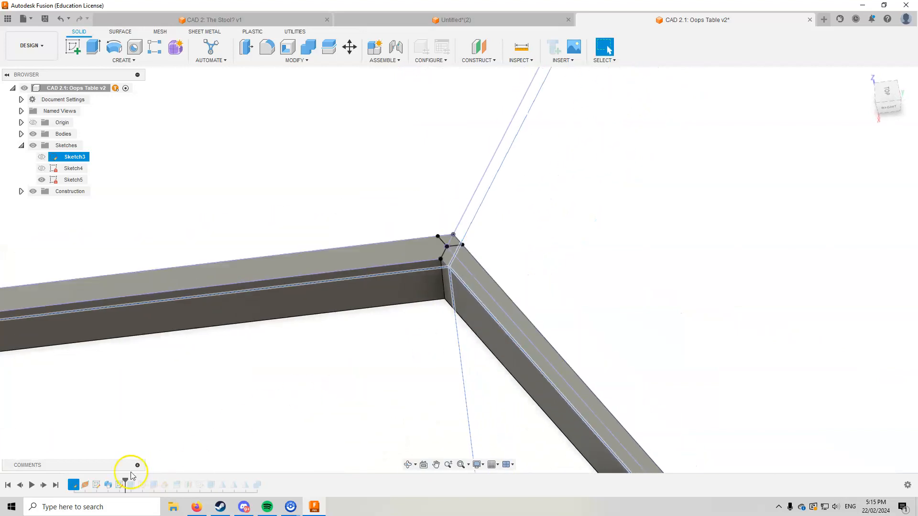
Step: Roll the table's history forward past the first arm extrusion, then past Sketch6 and the extrusion that mitres the arm's end
{"action": "left_click_drag", "start_coordinate": [127, 481], "coordinate": [135, 480]}
{"action": "middle_click_drag", "start_coordinate": [252, 453], "coordinate": [311, 399], "text": "shift"}
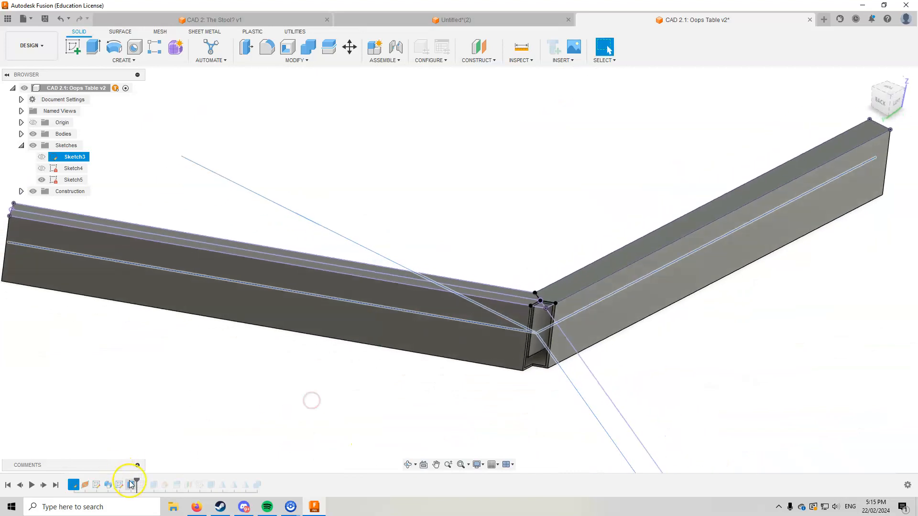
{"action": "left_click_drag", "start_coordinate": [136, 481], "coordinate": [158, 482]}
{"action": "scroll", "coordinate": [247, 400], "scroll_direction": "down", "scroll_amount": 3}
{"action": "middle_click_drag", "start_coordinate": [237, 415], "coordinate": [323, 392]}
Step: Roll the history forward past Plane4, highlight that plane at the arms' joint, and clear the selection
{"action": "left_click_drag", "start_coordinate": [157, 480], "coordinate": [169, 480]}
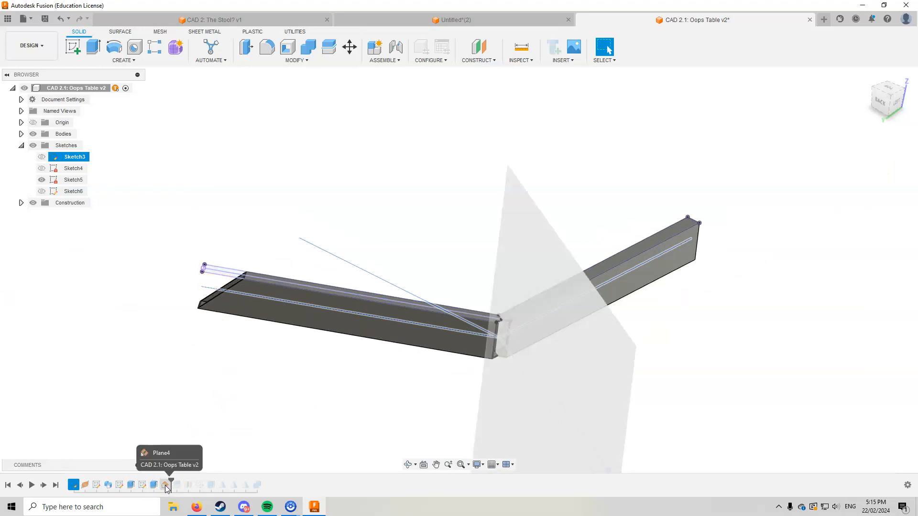
{"action": "left_click", "coordinate": [165, 485]}
{"action": "left_click", "coordinate": [230, 424]}
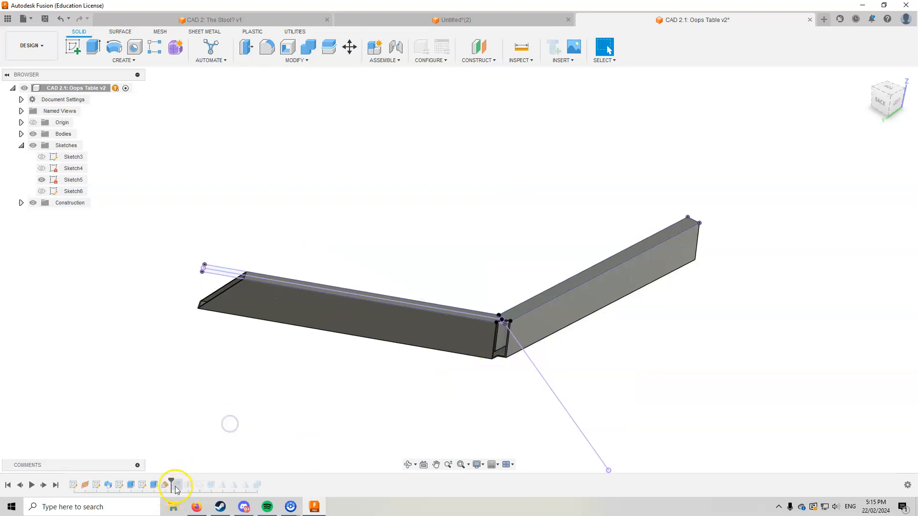
{"action": "left_click", "coordinate": [349, 421]}
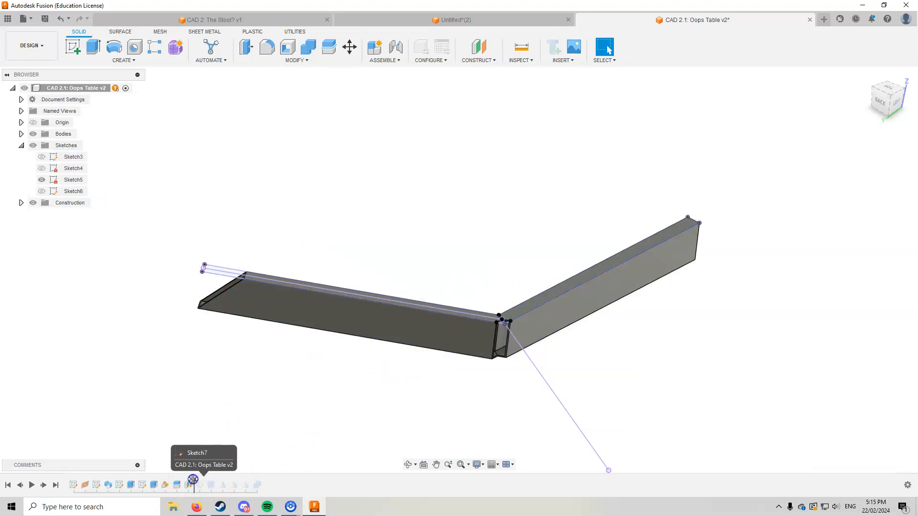
Step: Highlight Plane5, roll the history forward past Sketch7, and make Sketch7 visible to review its leg profile
{"action": "left_click", "coordinate": [189, 485]}
{"action": "left_click_drag", "start_coordinate": [193, 479], "coordinate": [206, 479]}
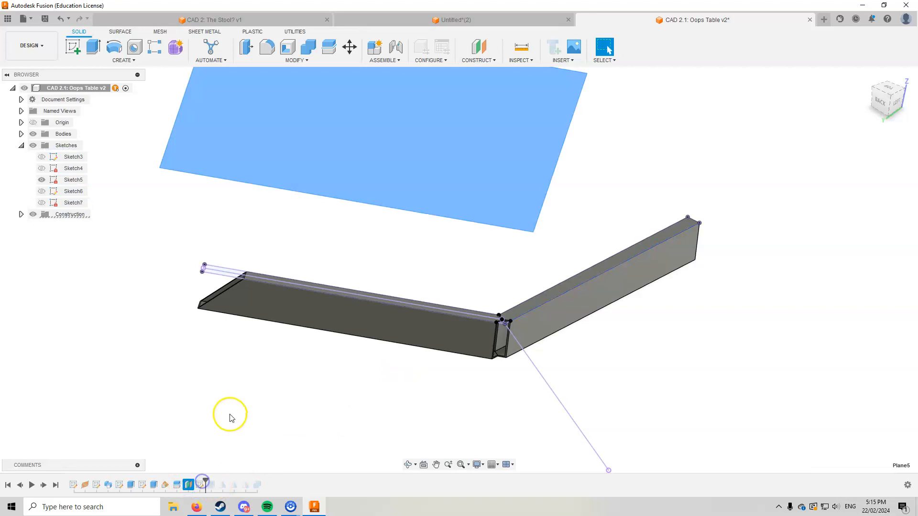
{"action": "scroll", "coordinate": [230, 429], "scroll_direction": "down", "scroll_amount": 3}
{"action": "left_click", "coordinate": [200, 486]}
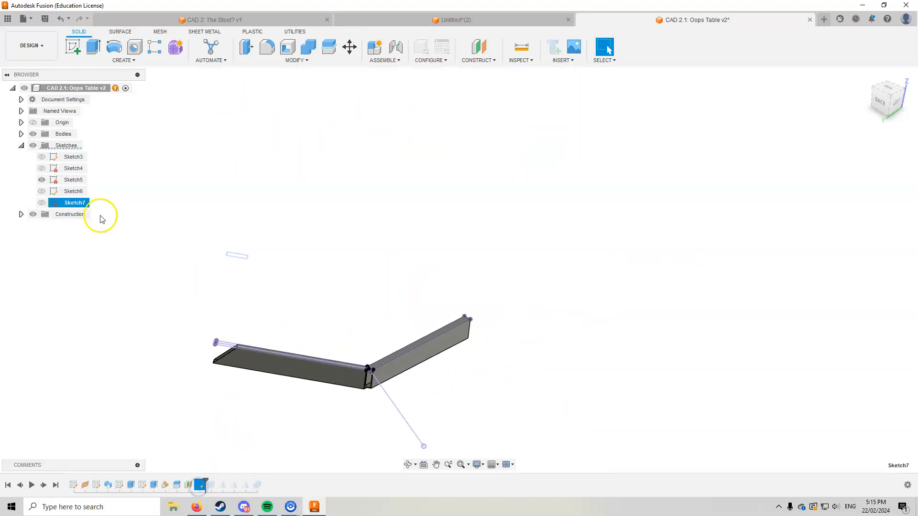
{"action": "left_click", "coordinate": [41, 203]}
{"action": "scroll", "coordinate": [241, 260], "scroll_direction": "up", "scroll_amount": 3}
{"action": "scroll", "coordinate": [242, 261], "scroll_direction": "up", "scroll_amount": 2}
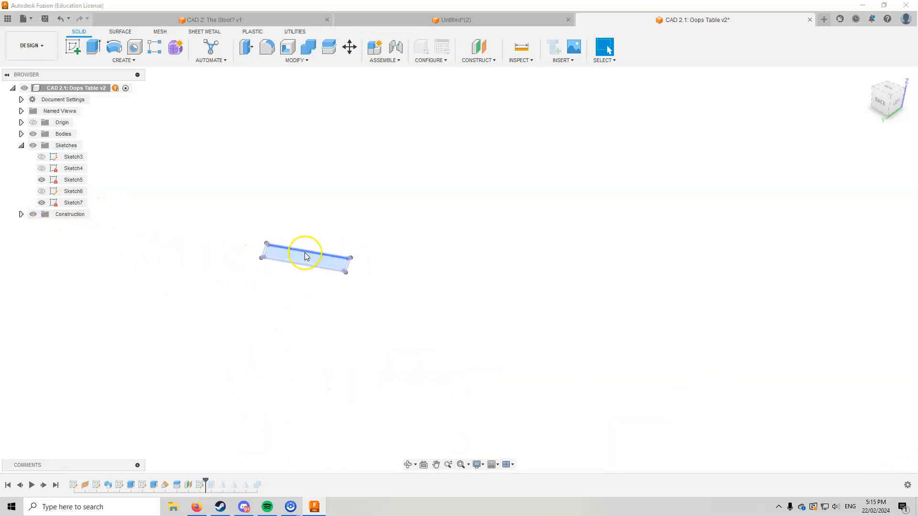
Step: Examine the arm's mitred open end against the Sketch5 profile that extends past it and the Sketch7 profile above
{"action": "scroll", "coordinate": [305, 252], "scroll_direction": "down", "scroll_amount": 3}
{"action": "middle_click_drag", "start_coordinate": [287, 340], "coordinate": [310, 277]}
{"action": "scroll", "coordinate": [326, 363], "scroll_direction": "up", "scroll_amount": 8}
{"action": "mouse_move", "coordinate": [313, 358]}
{"action": "middle_mouse_down", "text": "shift"}
{"action": "mouse_move", "coordinate": [326, 359]}
{"action": "mouse_move", "coordinate": [328, 346]}
{"action": "middle_mouse_up", "text": "shift"}
{"action": "scroll", "coordinate": [335, 354], "scroll_direction": "down", "scroll_amount": 3}
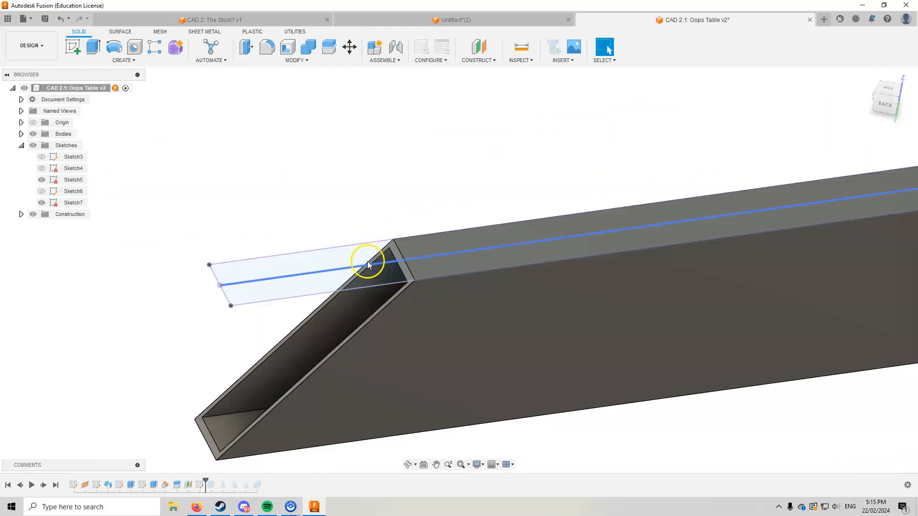
{"action": "left_click", "coordinate": [365, 272]}
{"action": "mouse_move", "coordinate": [374, 316]}
{"action": "middle_mouse_down", "text": "shift"}
{"action": "mouse_move", "coordinate": [367, 366]}
{"action": "mouse_move", "coordinate": [385, 321]}
{"action": "middle_mouse_up", "text": "shift"}
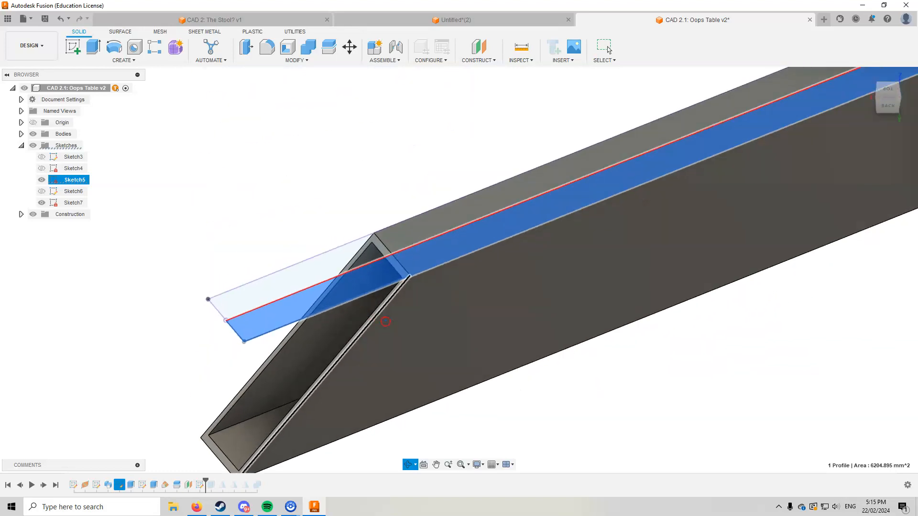
{"action": "scroll", "coordinate": [387, 326], "scroll_direction": "down", "scroll_amount": 5}
{"action": "left_click", "coordinate": [473, 393]}
{"action": "middle_click_drag", "start_coordinate": [473, 393], "coordinate": [395, 371]}
{"action": "scroll", "coordinate": [457, 393], "scroll_direction": "down", "scroll_amount": 1}
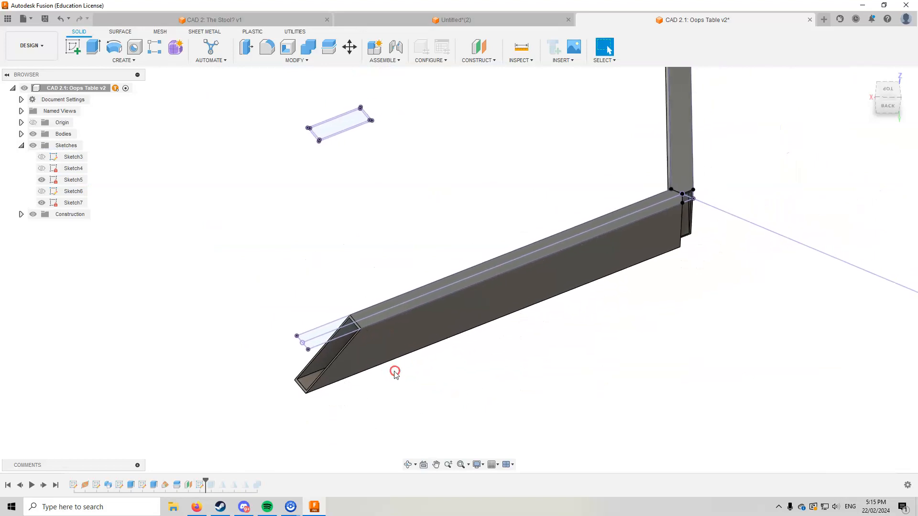
Step: Roll the history forward past the leg extrusion and the first mirror to review the upright legs
{"action": "left_click_drag", "start_coordinate": [205, 480], "coordinate": [228, 481]}
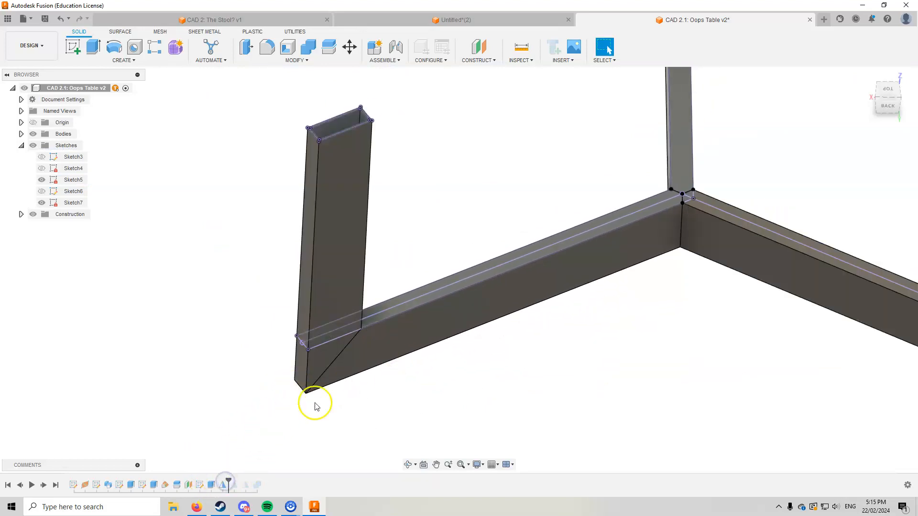
{"action": "scroll", "coordinate": [327, 406], "scroll_direction": "down", "scroll_amount": 2}
{"action": "middle_click_drag", "start_coordinate": [328, 405], "coordinate": [273, 419]}
{"action": "scroll", "coordinate": [268, 430], "scroll_direction": "up", "scroll_amount": 2}
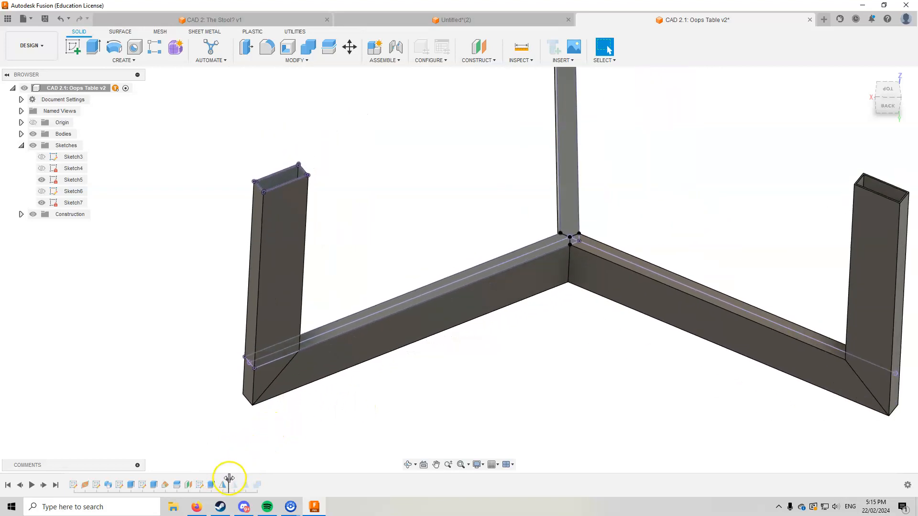
Step: Roll the history forward past the remaining two mirrors to the last feature and view the complete table frame
{"action": "left_click_drag", "start_coordinate": [228, 481], "coordinate": [239, 482]}
{"action": "scroll", "coordinate": [284, 419], "scroll_direction": "down", "scroll_amount": 4}
{"action": "scroll", "coordinate": [288, 455], "scroll_direction": "down", "scroll_amount": 1}
{"action": "mouse_move", "coordinate": [299, 450]}
{"action": "middle_mouse_down"}
{"action": "mouse_move", "coordinate": [358, 434]}
{"action": "mouse_move", "coordinate": [328, 443]}
{"action": "middle_mouse_up"}
{"action": "mouse_move", "coordinate": [236, 488]}
{"action": "left_mouse_down"}
{"action": "mouse_move", "coordinate": [240, 478]}
{"action": "mouse_move", "coordinate": [261, 479]}
{"action": "left_mouse_up"}
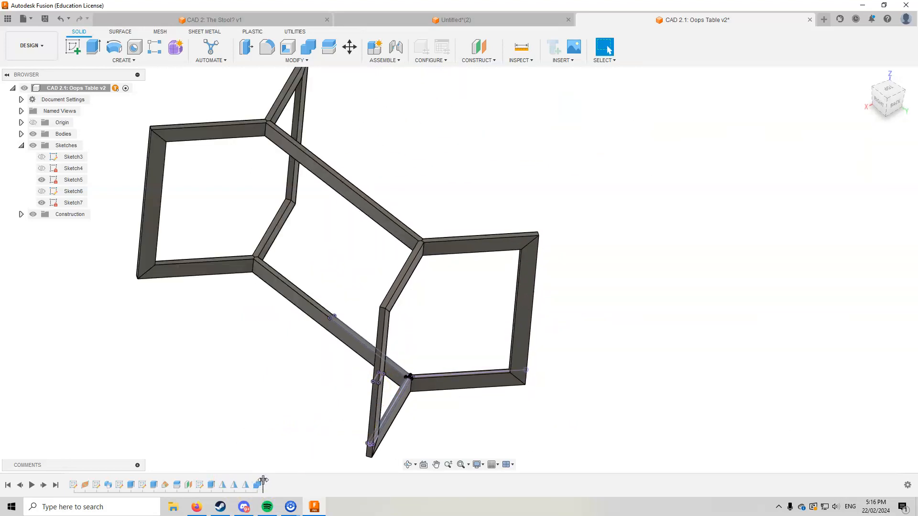
{"action": "left_click", "coordinate": [260, 481]}
{"action": "left_click", "coordinate": [233, 375]}
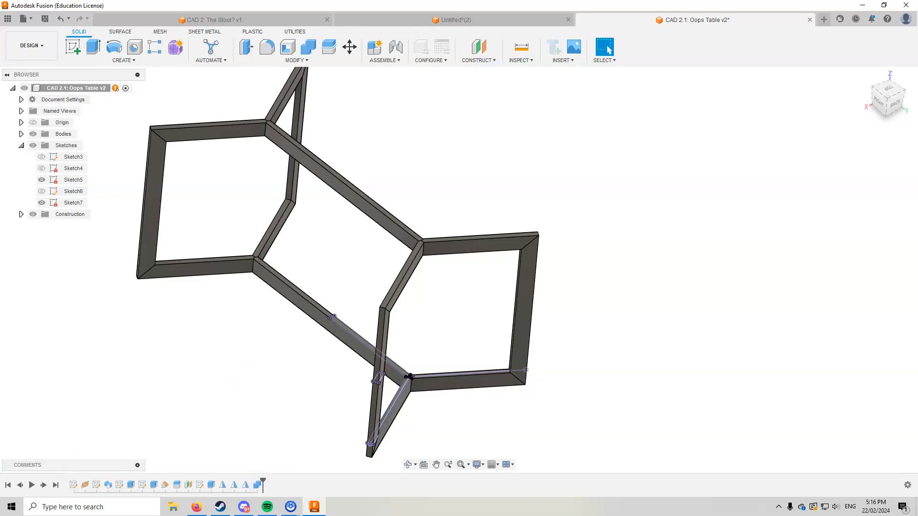